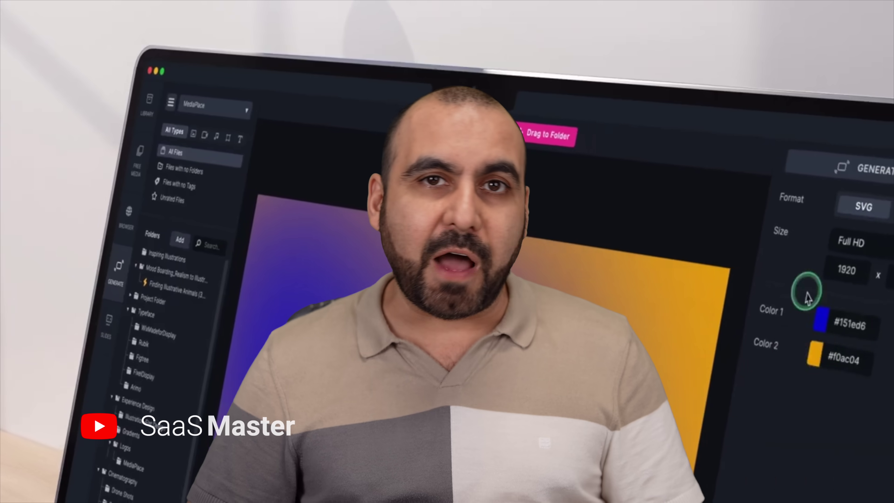
Change the generated gradient's second colour to green #a5f004
left_click(814, 354)
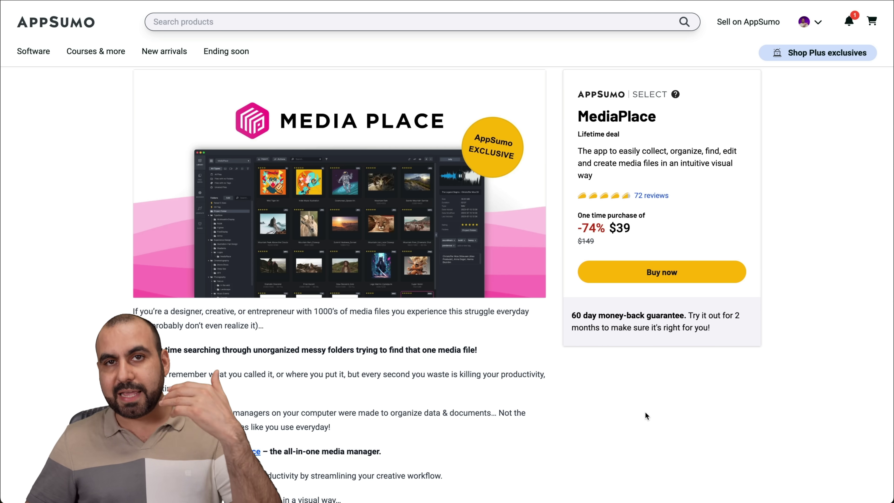
Scroll to the $39 plan's feature list and highlight lines such as AI background removal
scroll(646, 413, "down", 15)
scroll(645, 413, "down", 20)
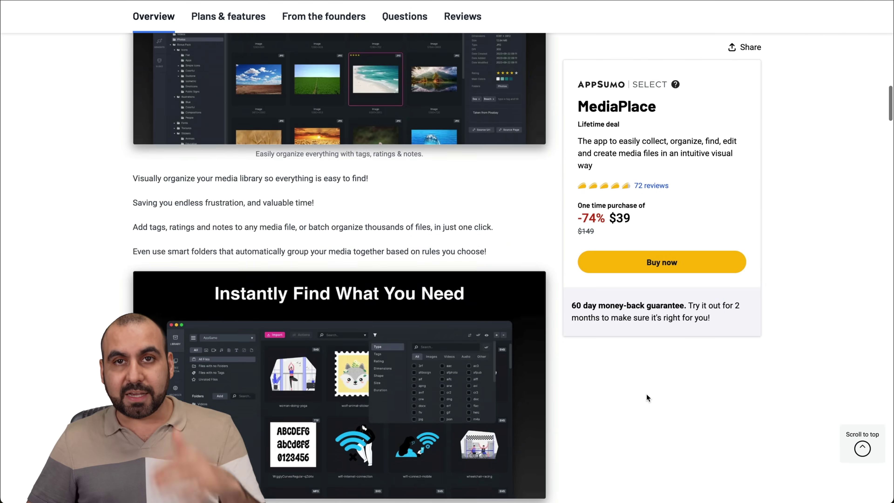
scroll(647, 395, "down", 20)
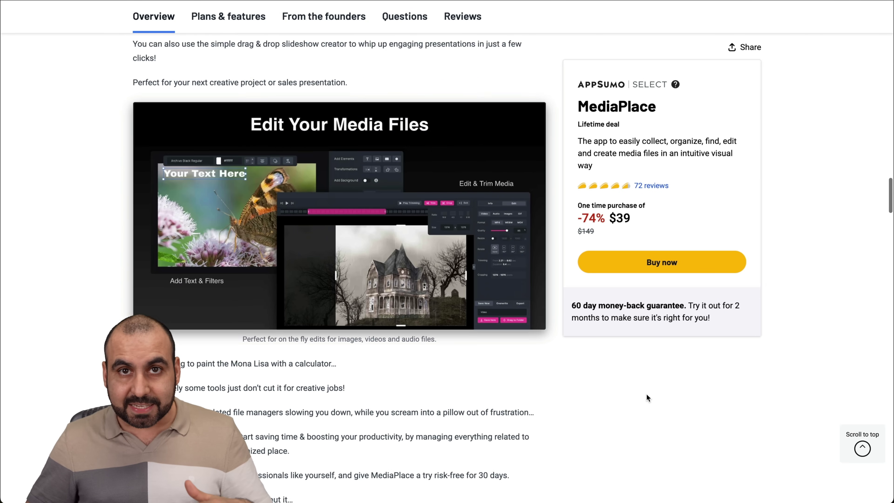
scroll(647, 395, "down", 5)
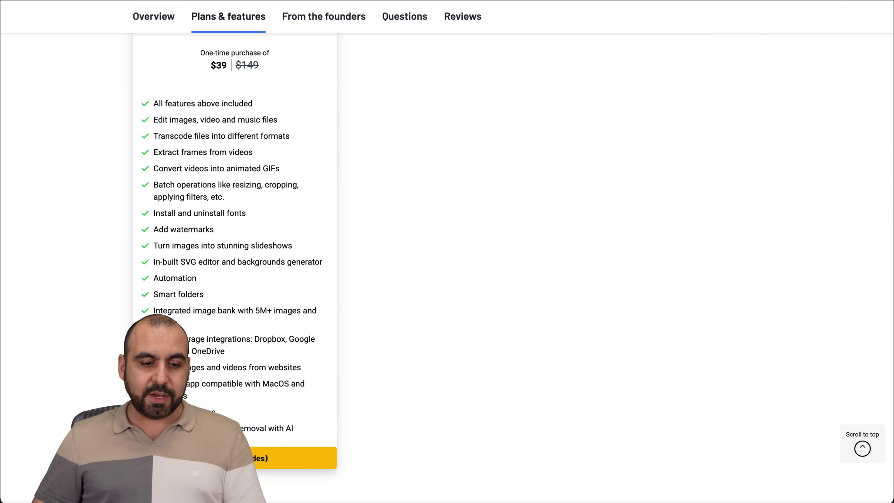
triple_click(231, 410)
key("super+m")
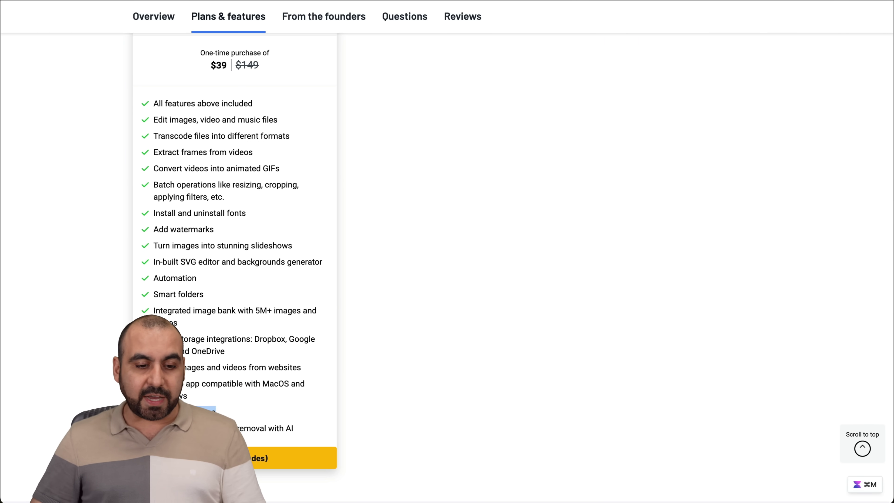
triple_click(303, 427)
left_click(304, 425)
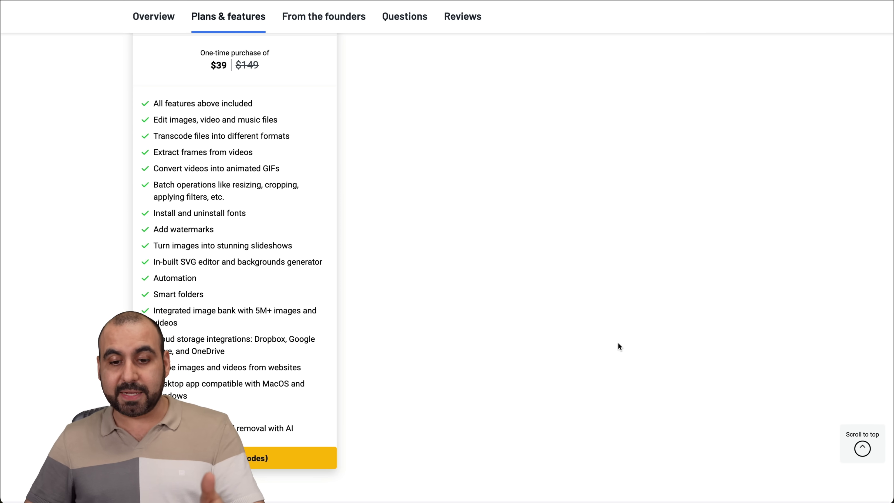
mouse_move(597, 491)
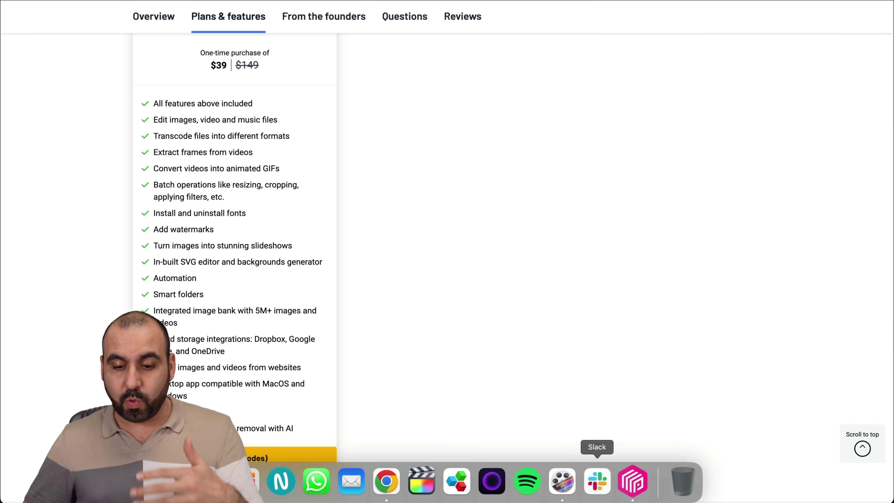
Return to the MediaPlace library, view vscode-main's details, and open then close the filter options
left_click(642, 487)
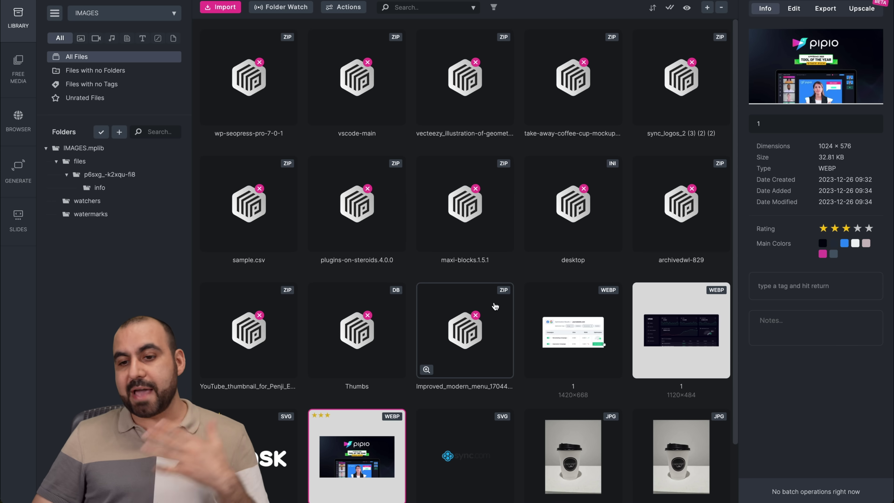
left_click(364, 140)
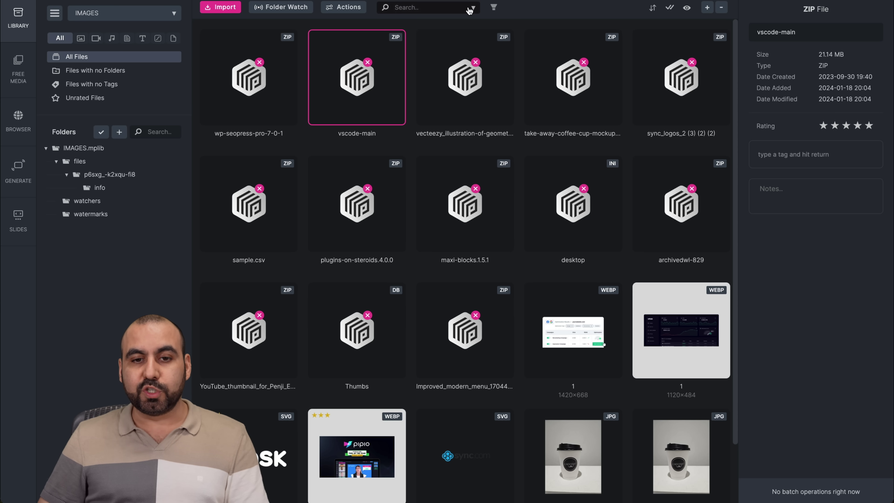
left_click(494, 8)
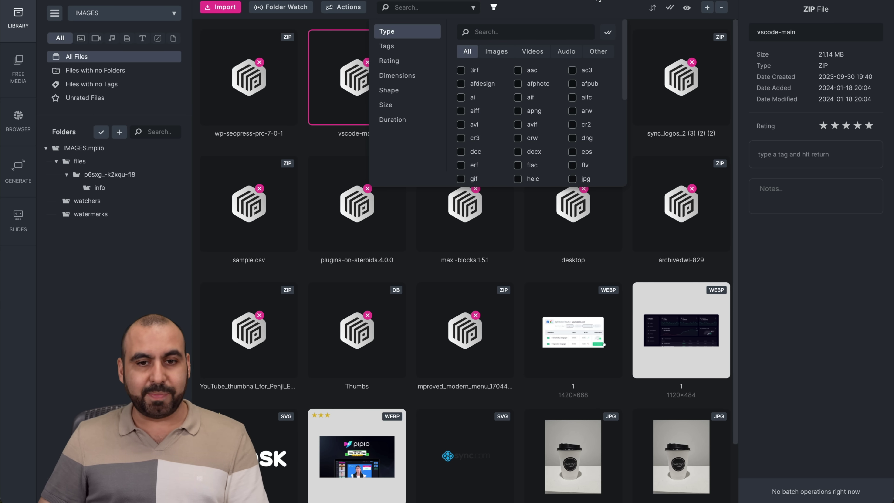
left_click(495, 9)
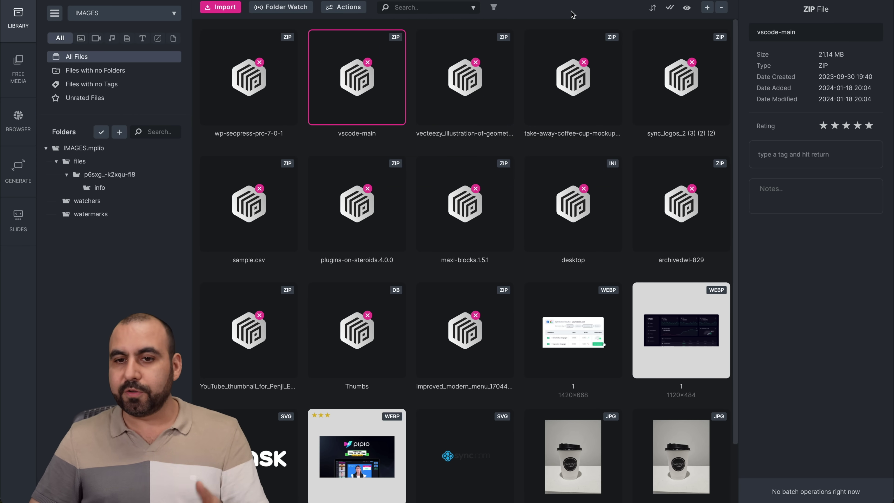
Select the sync-logo SVG and give it a four-star rating
scroll(465, 211, "down", 2)
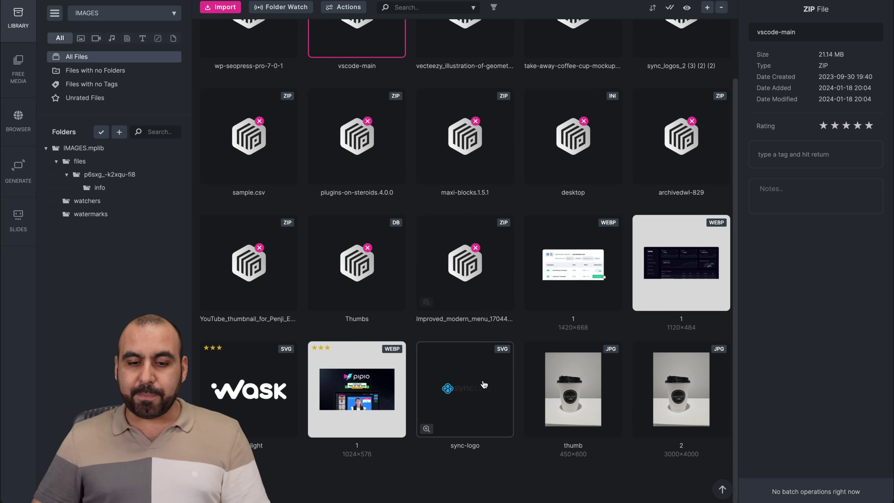
left_click(485, 384)
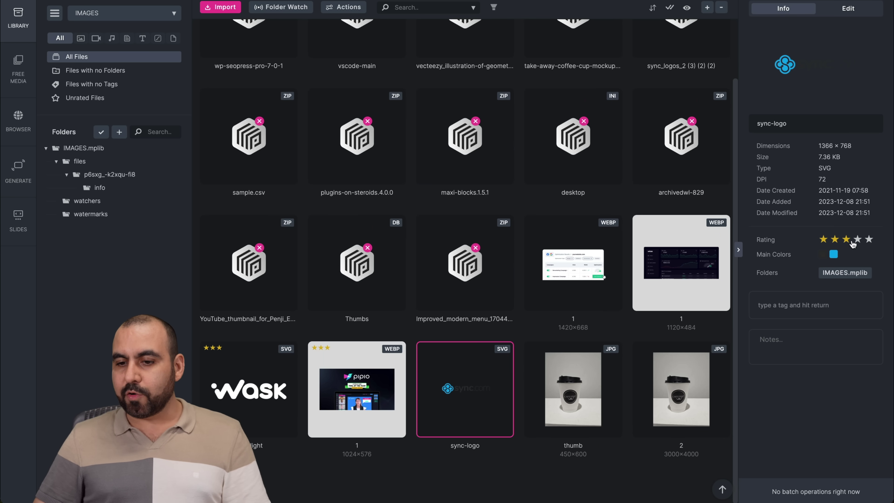
left_click(857, 240)
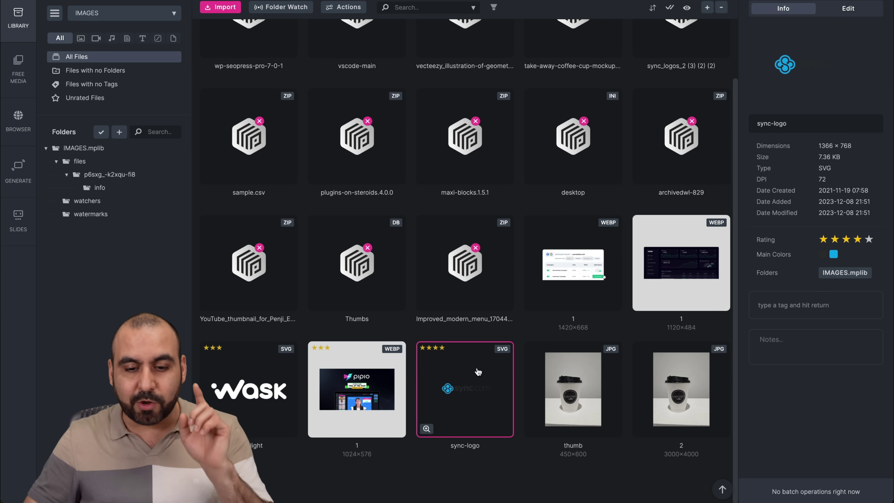
double_click(479, 372)
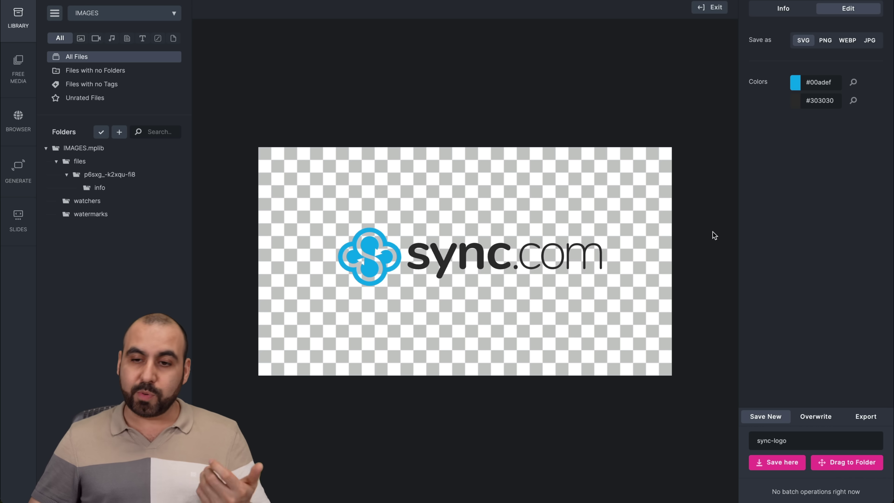
left_click(826, 41)
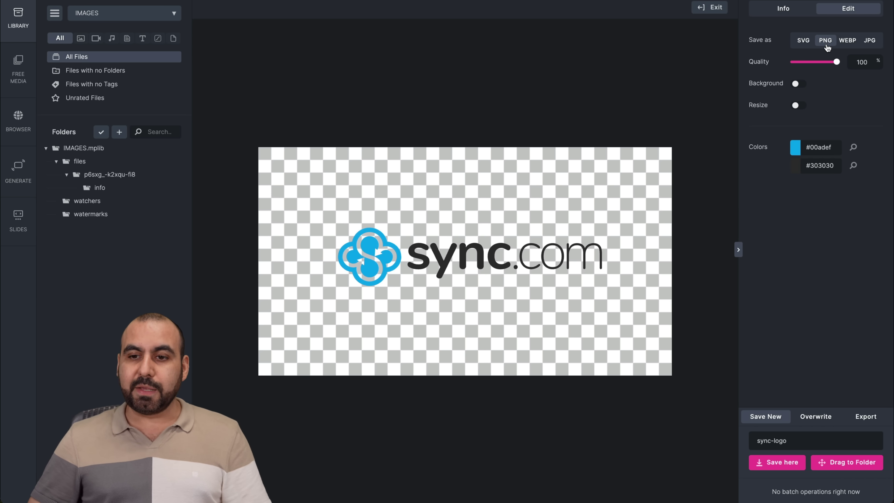
left_click(847, 41)
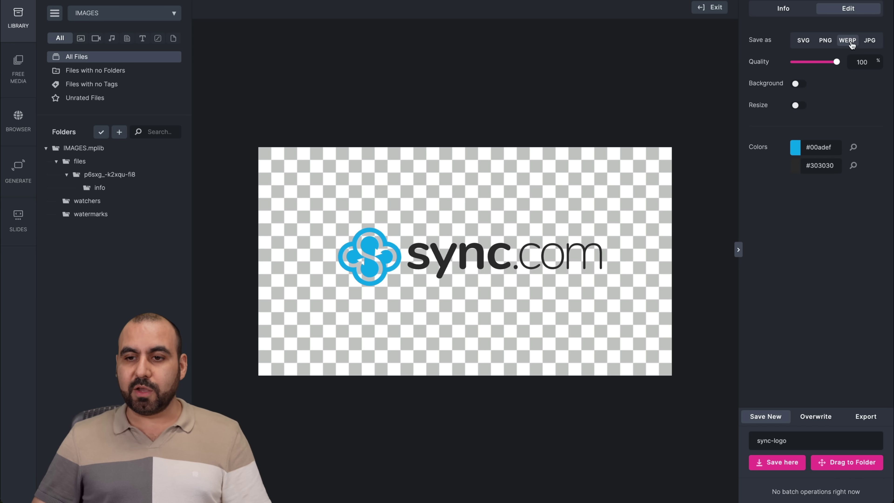
left_click(871, 40)
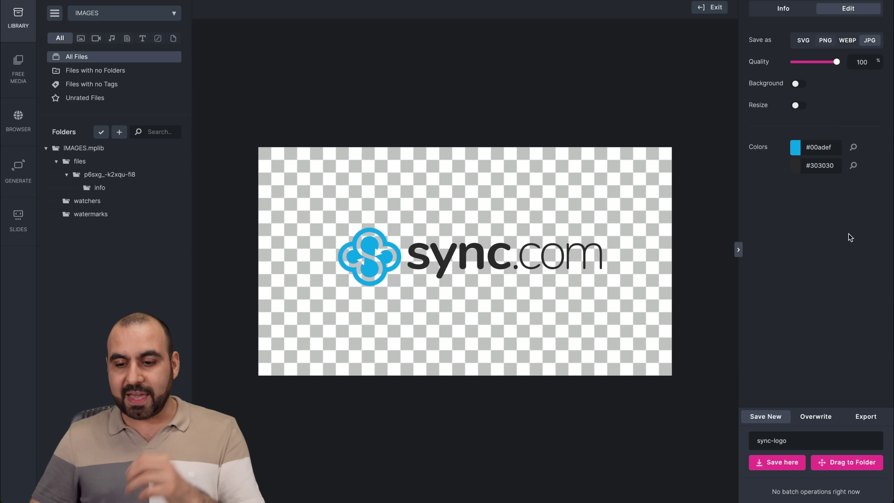
left_click(816, 420)
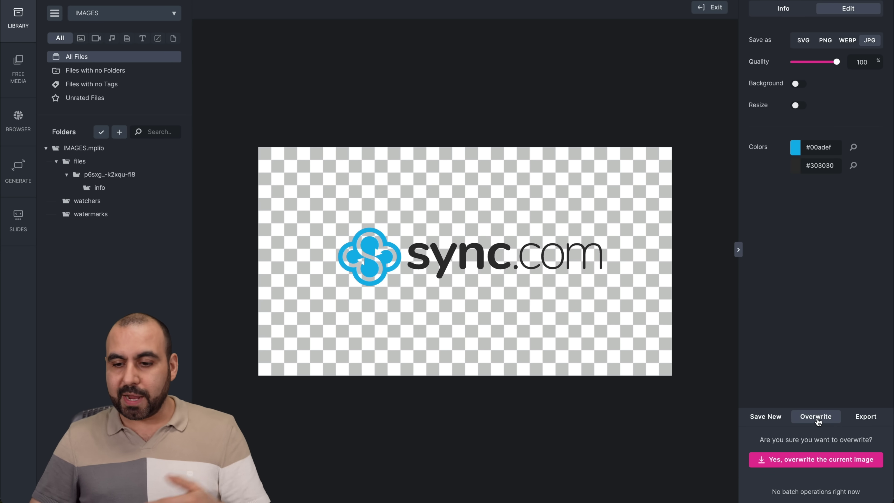
left_click(859, 416)
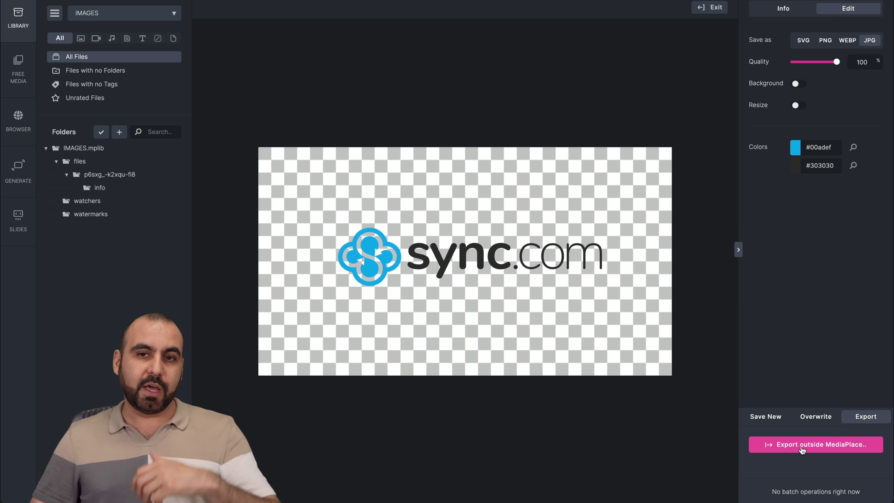
left_click(796, 151)
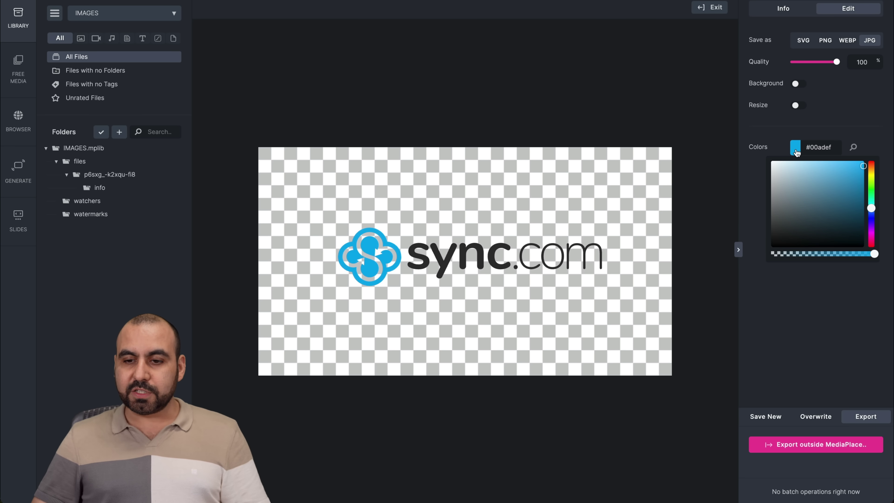
left_click_drag(849, 198, 868, 178)
left_click(871, 118)
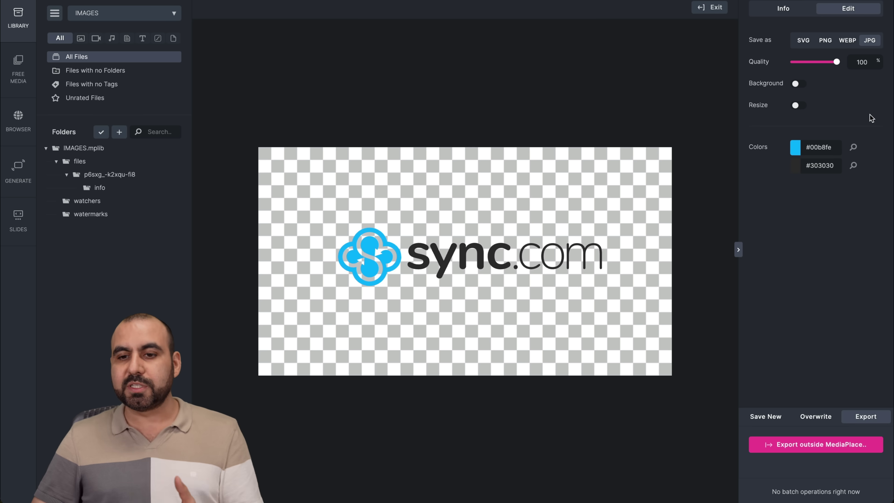
left_click(797, 84)
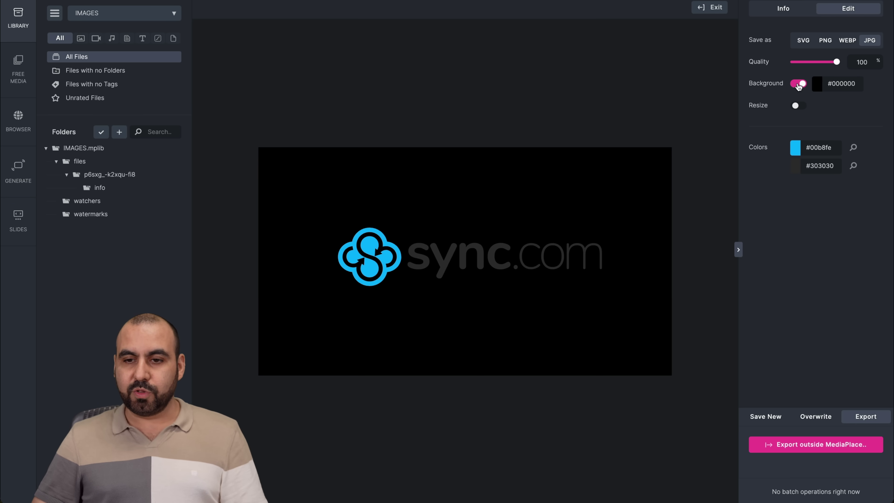
left_click(797, 85)
left_click(798, 85)
left_click(797, 85)
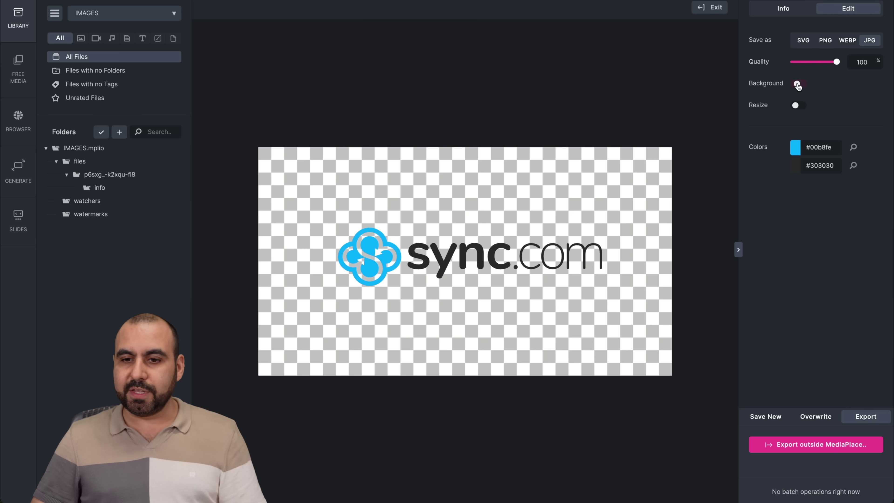
left_click(802, 107)
left_click(802, 107)
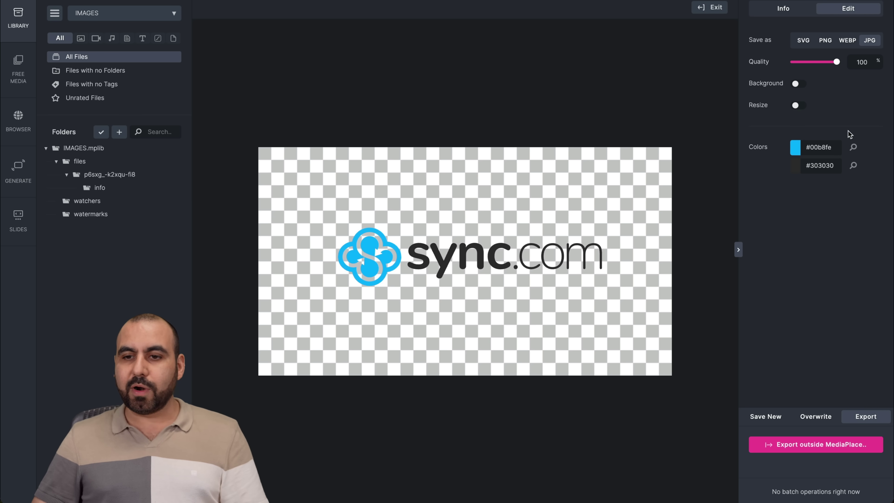
left_click(709, 7)
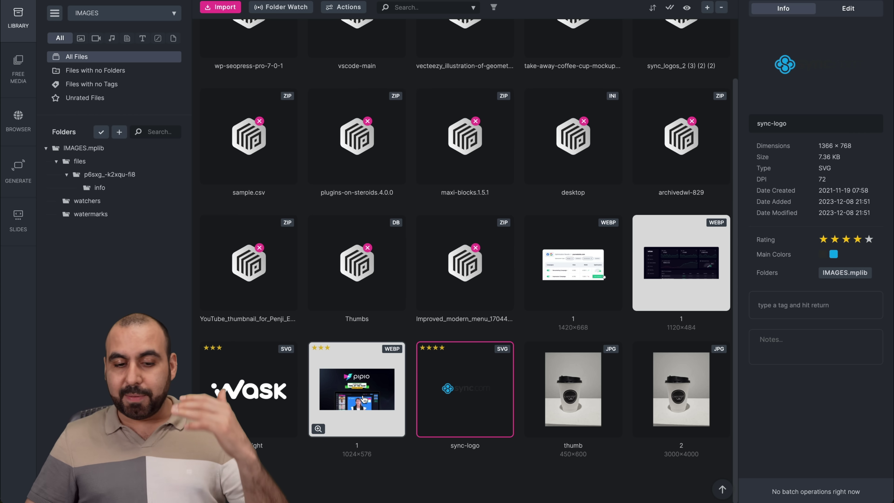
double_click(364, 400)
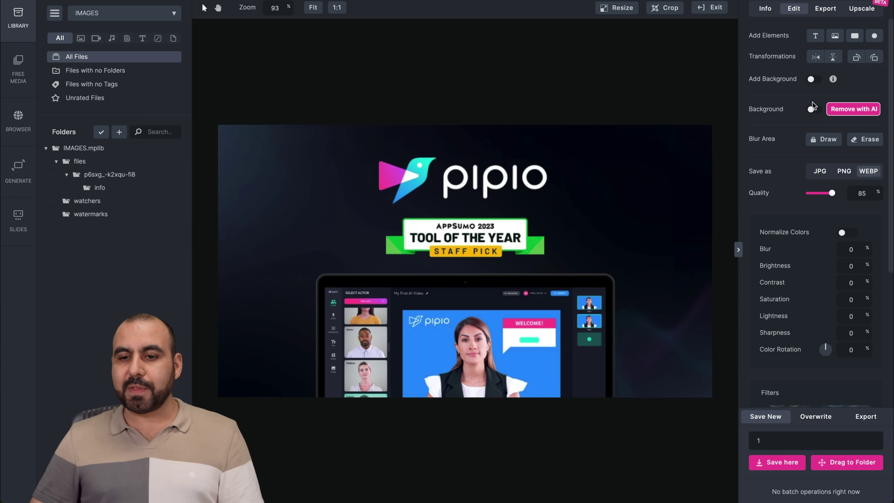
Try AI background removal, revert it, and raise the pipio image's WebP quality to 100
left_click(812, 110)
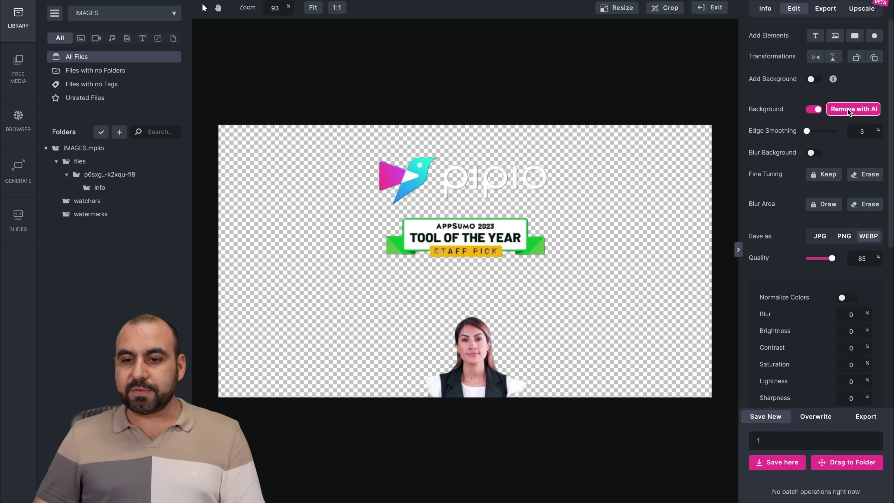
left_click(815, 110)
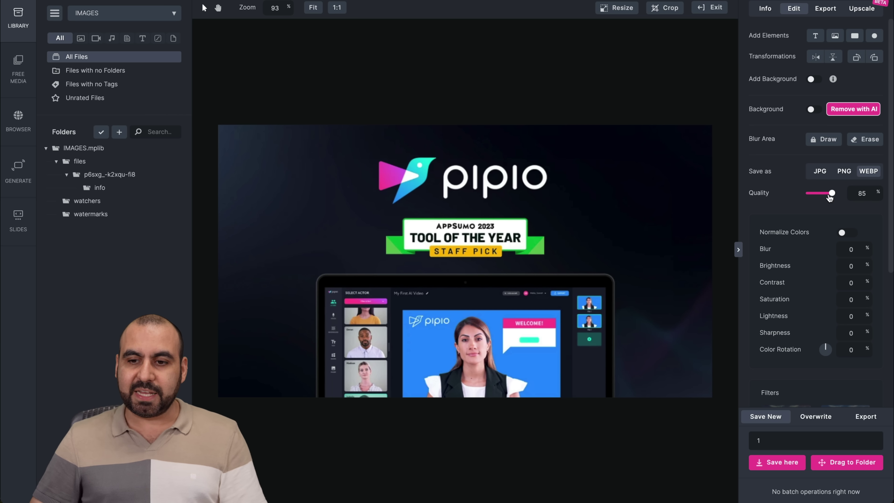
mouse_move(830, 195)
left_mouse_down()
mouse_move(815, 193)
mouse_move(837, 190)
left_mouse_up()
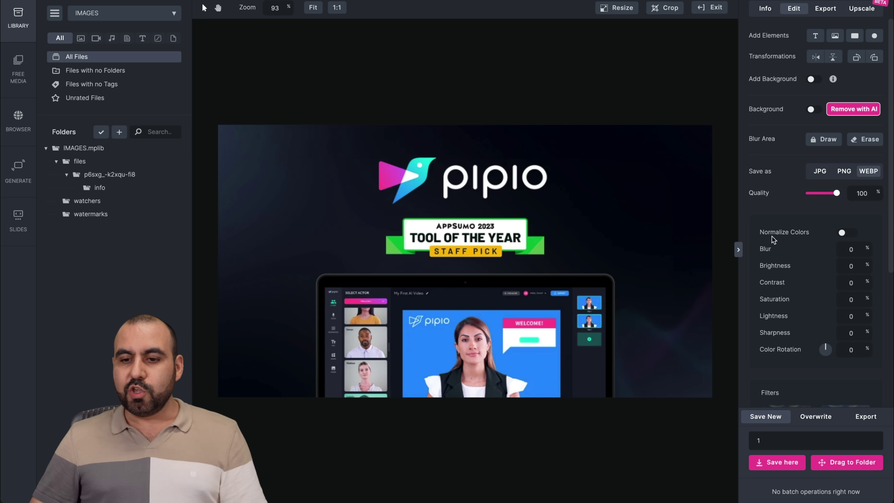
scroll(834, 289, "down", 6)
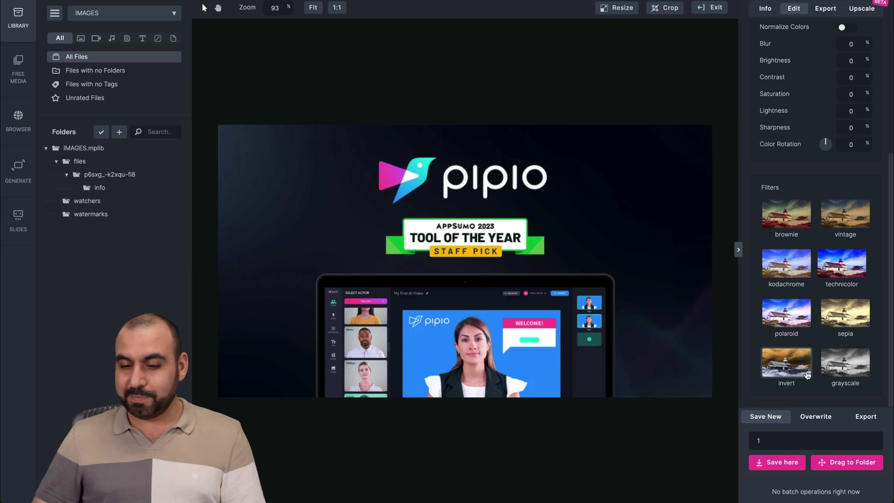
scroll(807, 381, "up", 6)
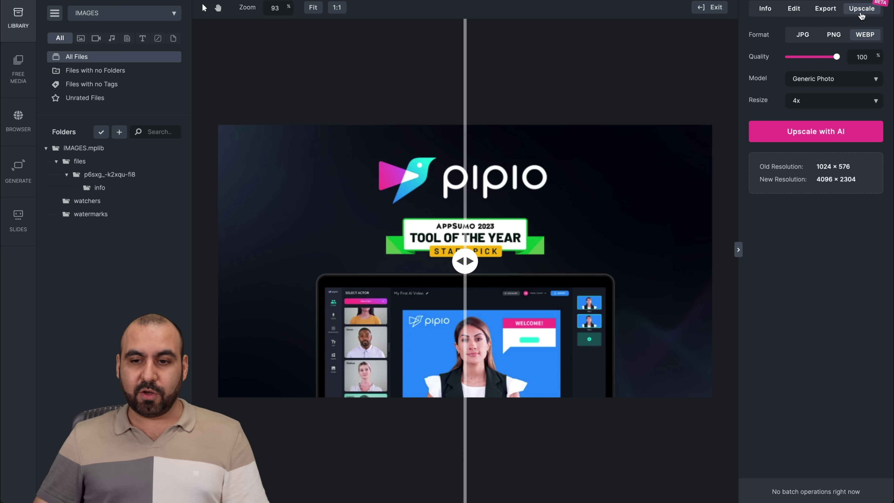
mouse_move(466, 261)
left_mouse_down()
mouse_move(504, 261)
mouse_move(474, 261)
left_mouse_up()
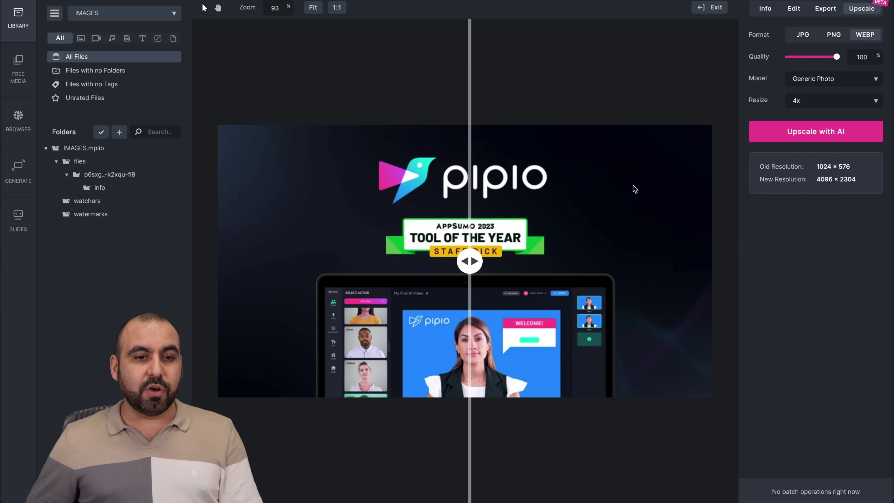
left_click(711, 5)
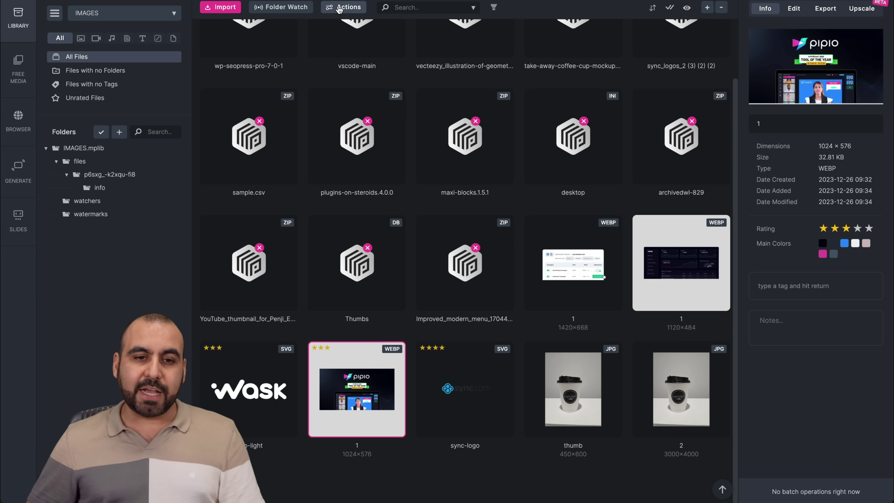
Browse the batch Actions panel's Rename, Add Tags and Add Rating options, then close it
left_click(340, 9)
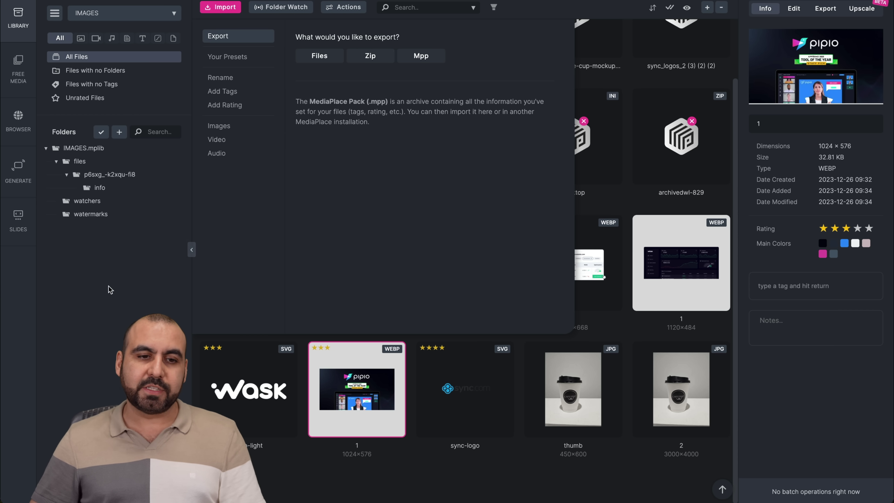
left_click(234, 77)
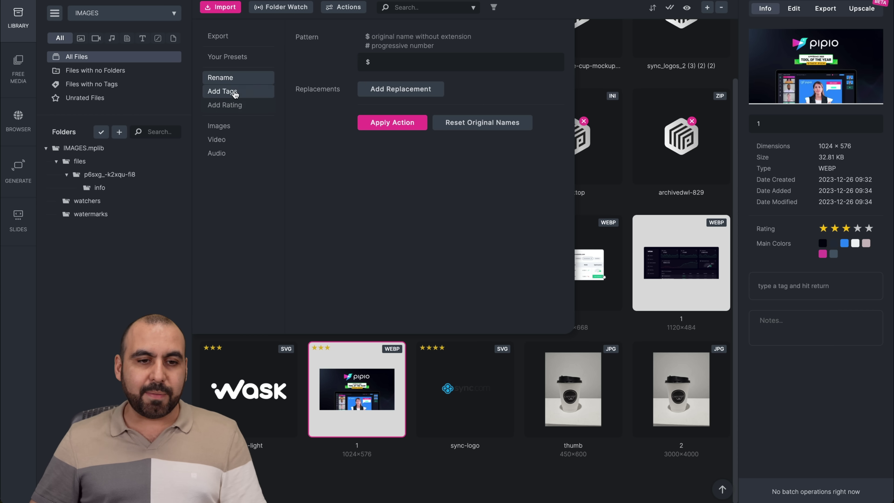
left_click(238, 93)
left_click(248, 106)
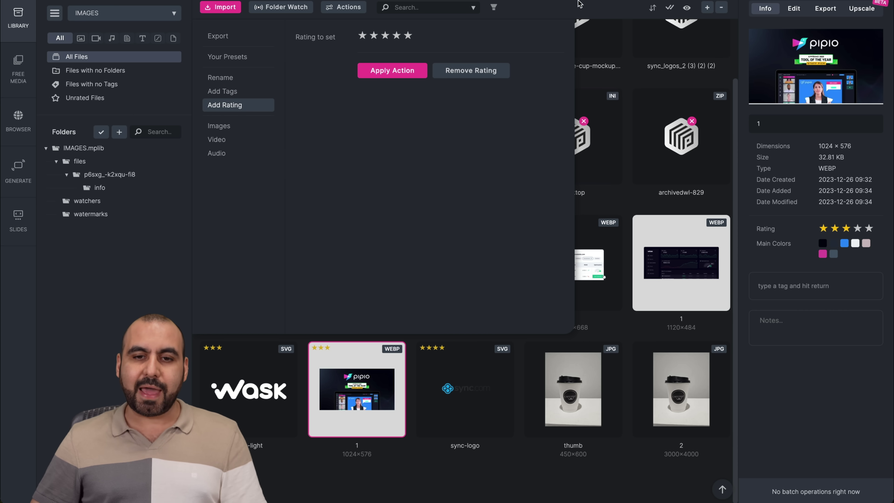
left_click(344, 9)
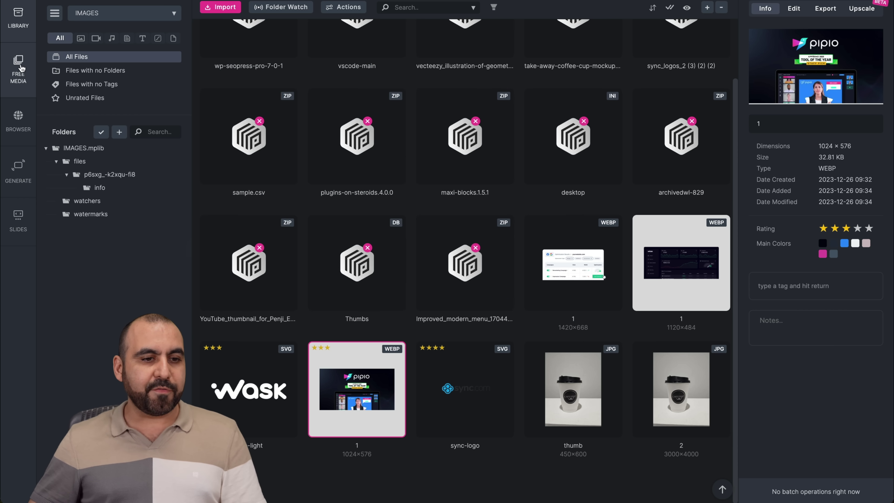
Open the Free Media bank and highlight the line about the integrated image bank
left_click(21, 67)
scroll(528, 211, "down", 15)
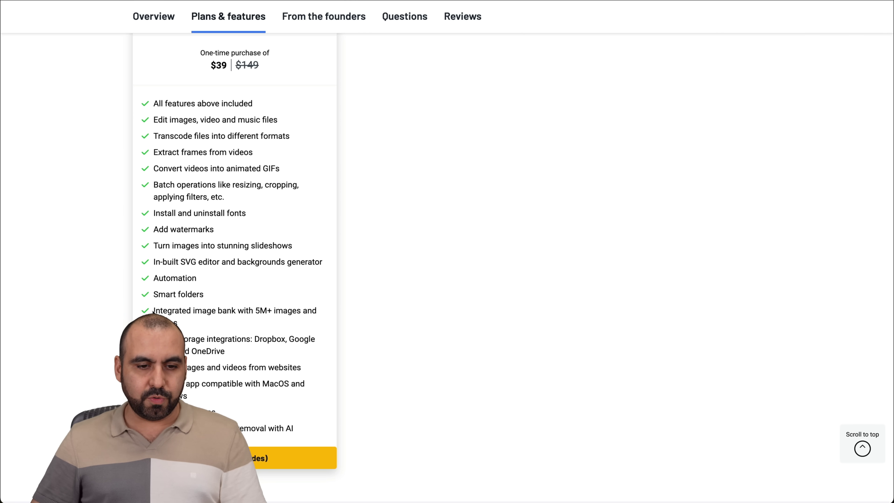
left_click_drag(154, 312, 249, 324)
left_click(252, 325)
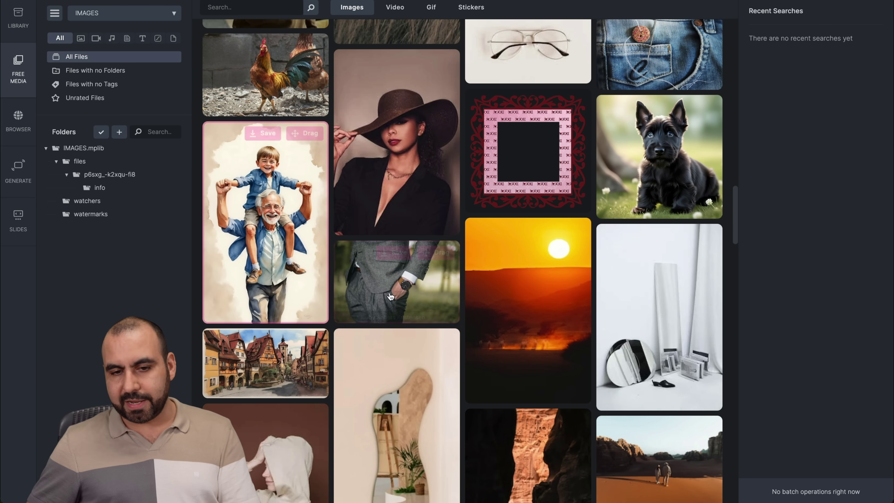
scroll(430, 385, "down", 10)
scroll(317, 176, "up", 12)
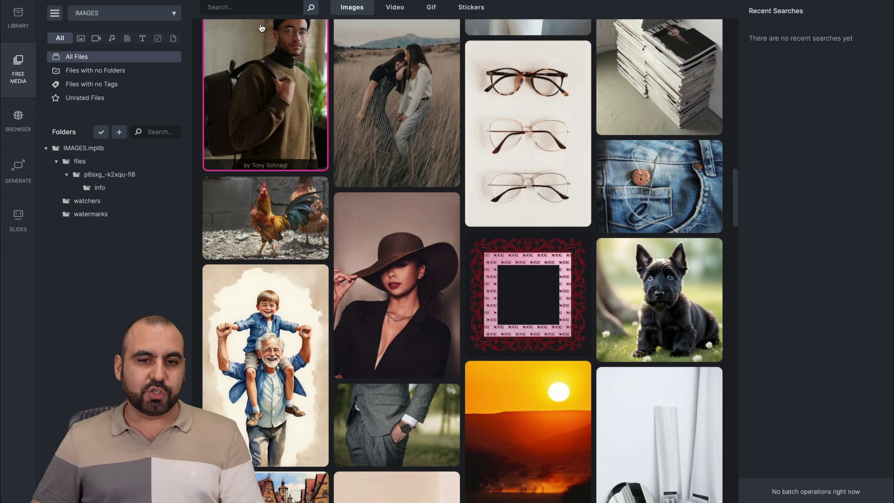
Switch the media bank to stock videos, then to GIPHY GIFs
left_click(405, 12)
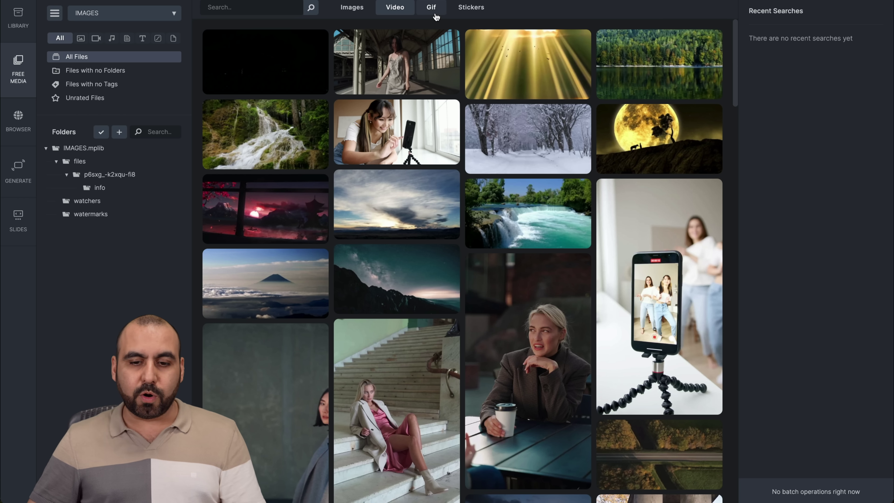
left_click(435, 11)
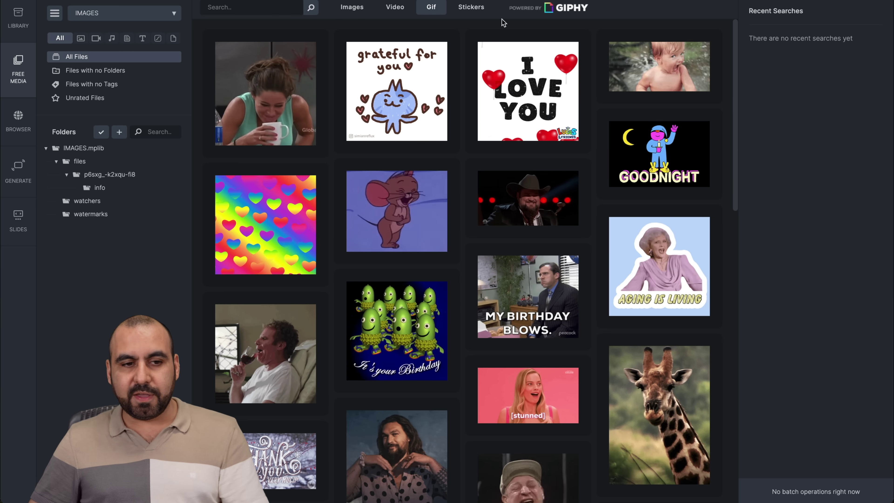
mouse_move(460, 41)
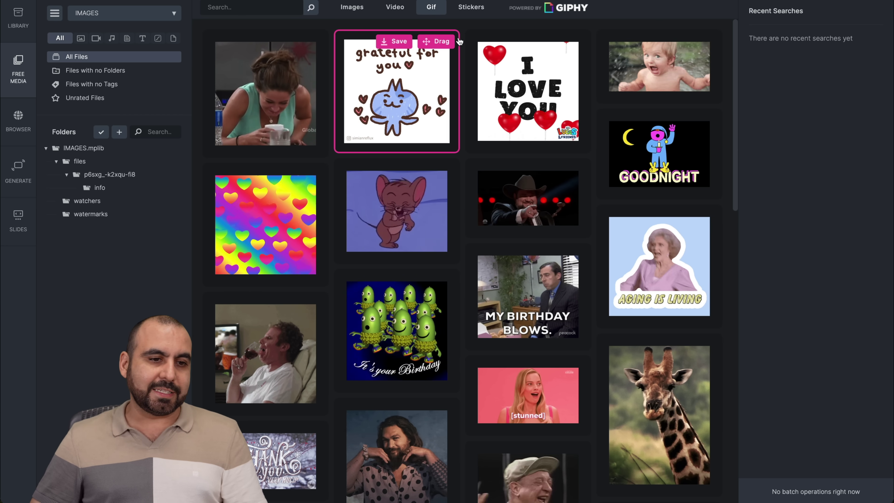
left_click(23, 125)
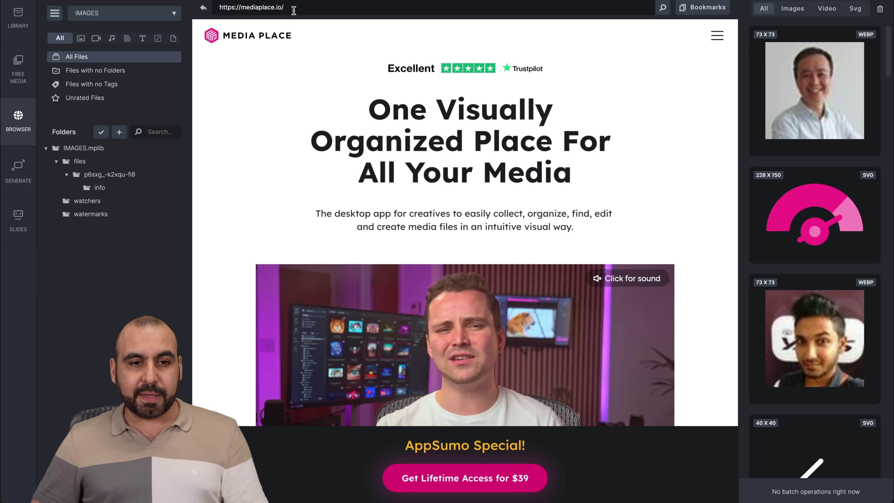
In the built-in browser, filter the mediaplace.io page's media by images, videos and SVGs
left_click_drag(285, 8, 220, 8)
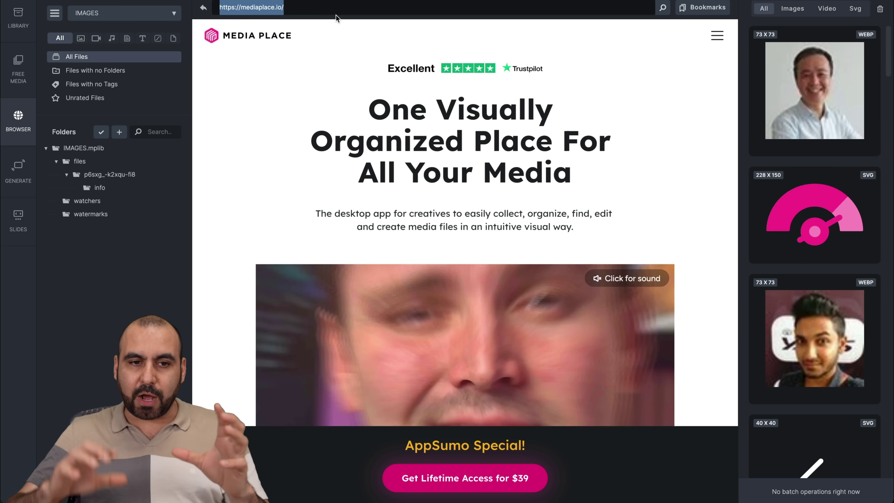
left_click(593, 191)
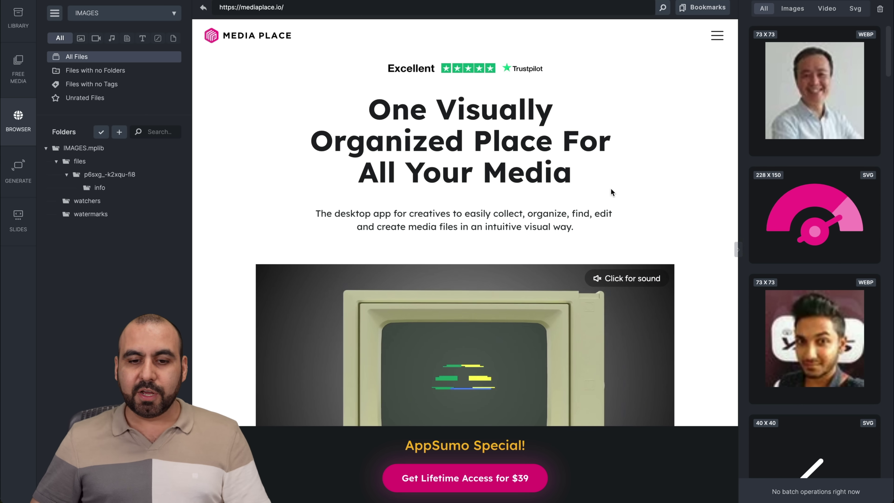
left_click(793, 8)
mouse_move(802, 288)
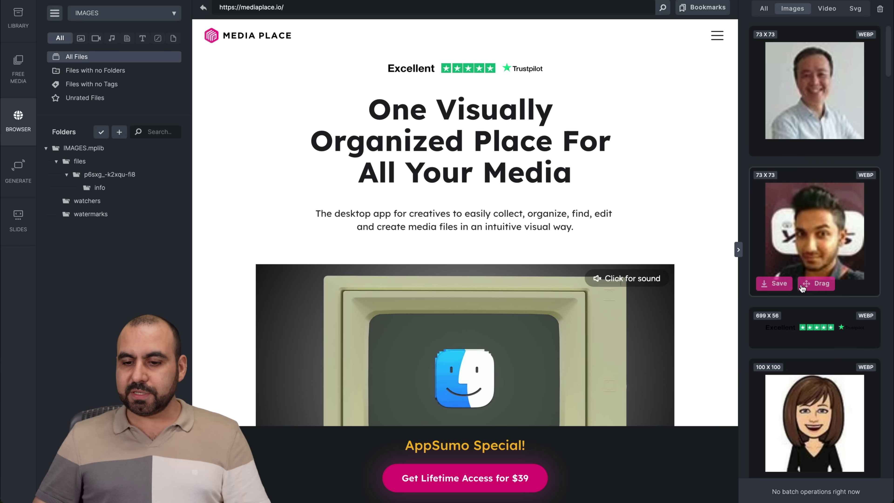
scroll(802, 289, "down", 5)
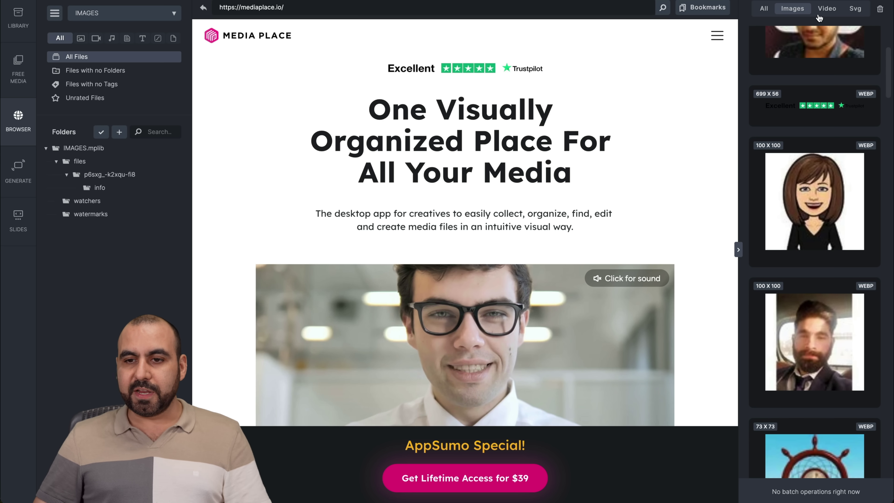
left_click(827, 9)
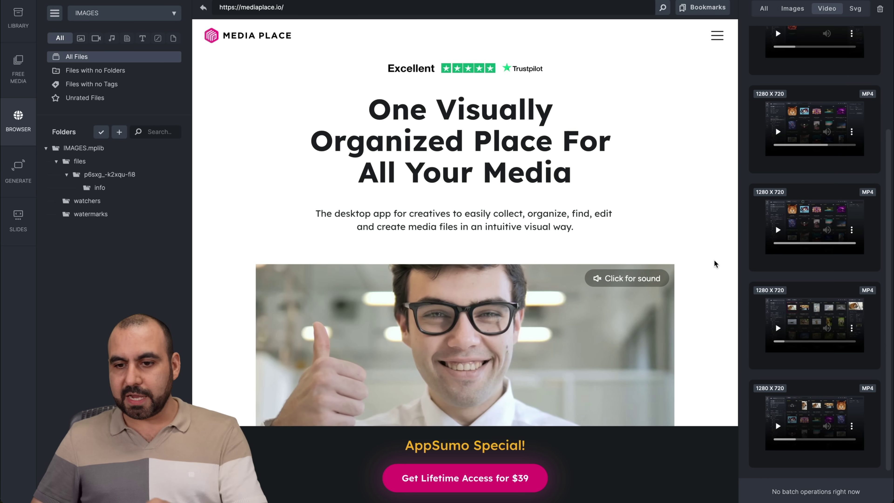
left_click(855, 8)
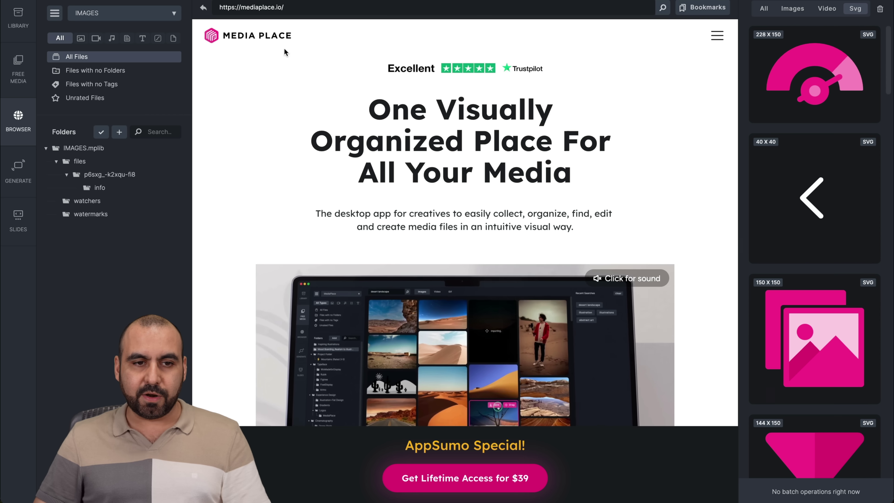
Go back to the AppSumo deal page and list its images, videos, SVGs, then all media
left_click(205, 8)
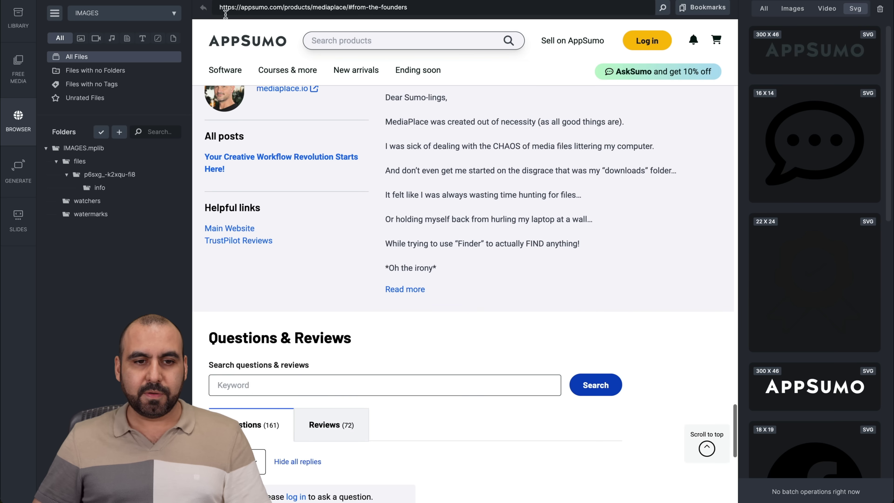
left_click(707, 448)
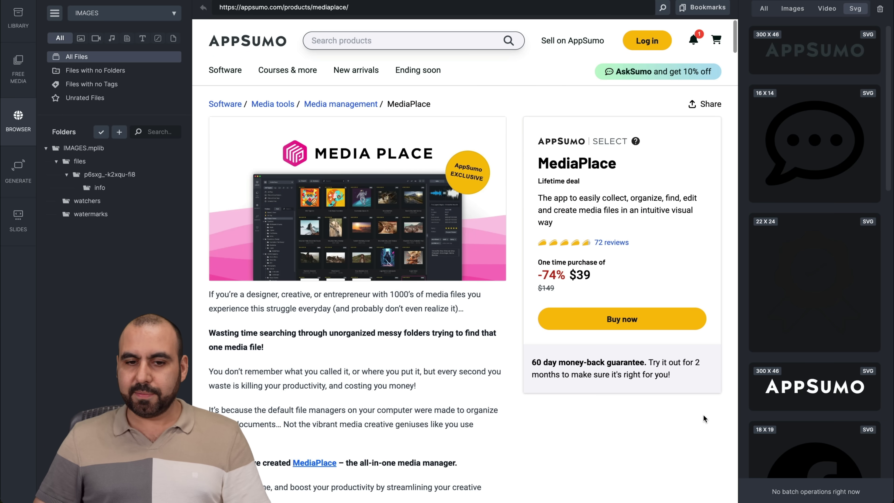
left_click(798, 14)
left_click(831, 13)
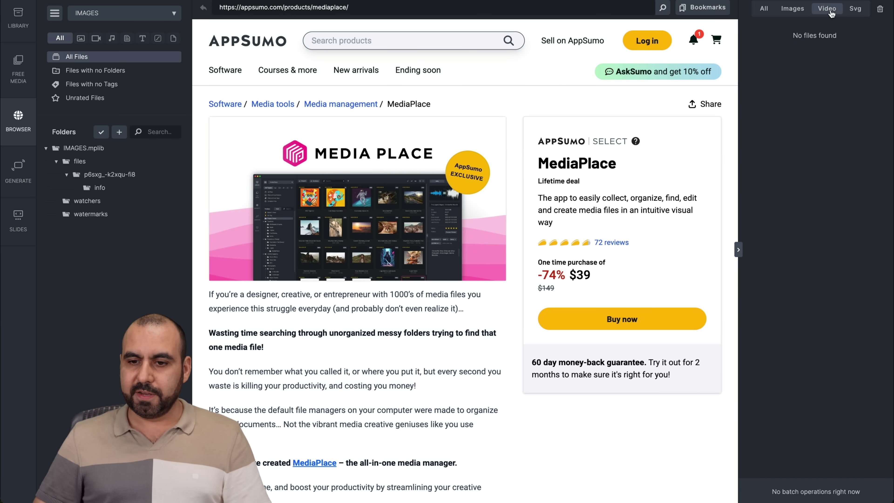
left_click(859, 13)
left_click(764, 9)
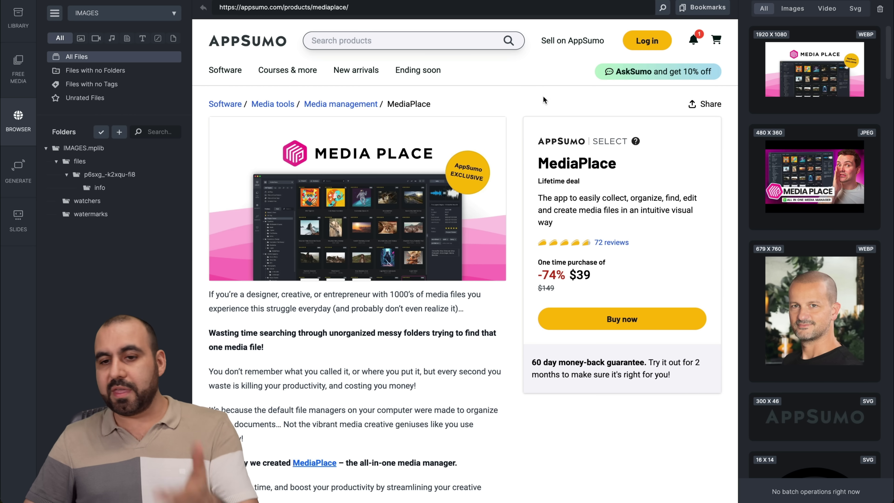
mouse_move(813, 402)
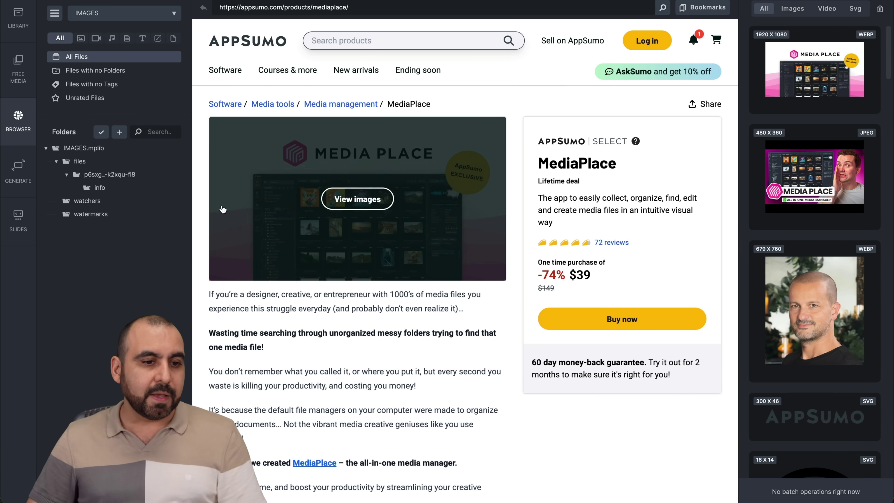
left_click(5, 178)
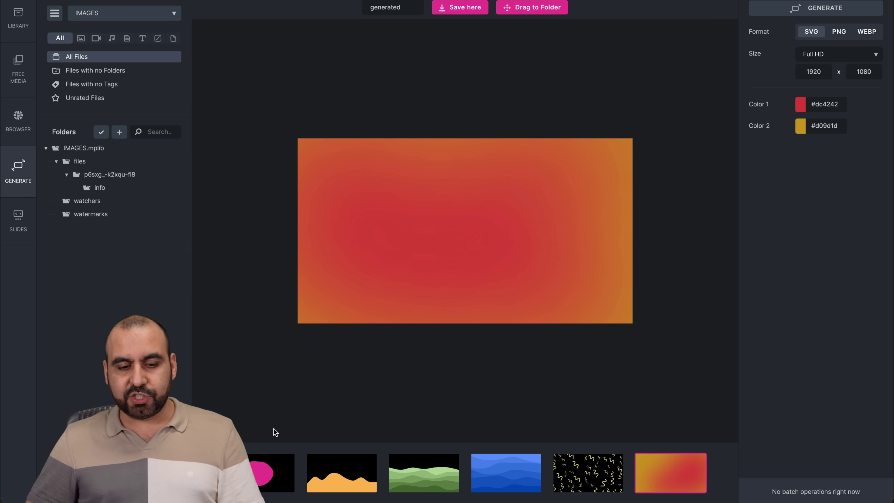
Generate a blob background with complexity 66, then switch to a waves background
left_click(284, 491)
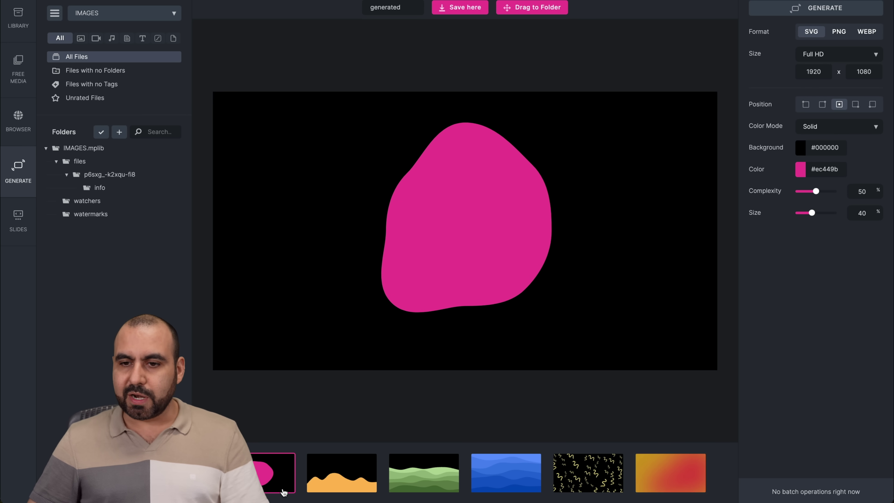
left_click_drag(818, 192, 811, 214)
left_click(338, 473)
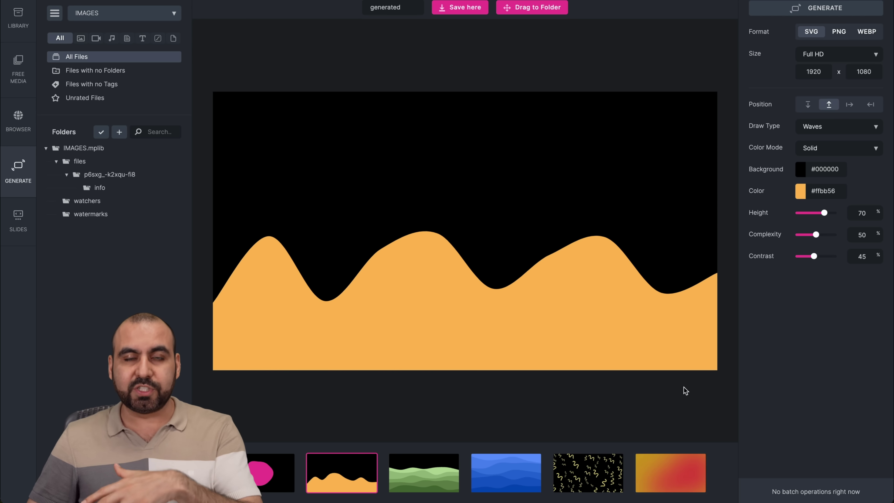
Preview green waves, blue waves and squiggle presets, settling on the red-orange gradient
left_click(436, 469)
left_click(488, 467)
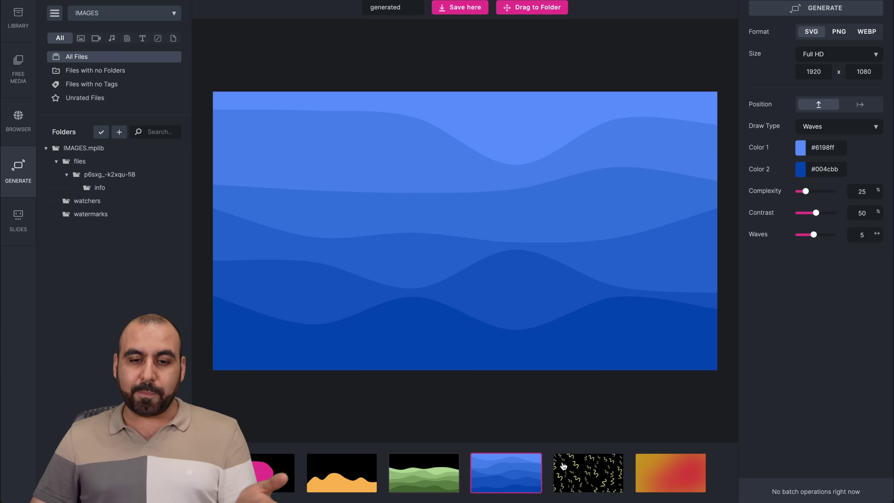
left_click(584, 469)
left_click(647, 467)
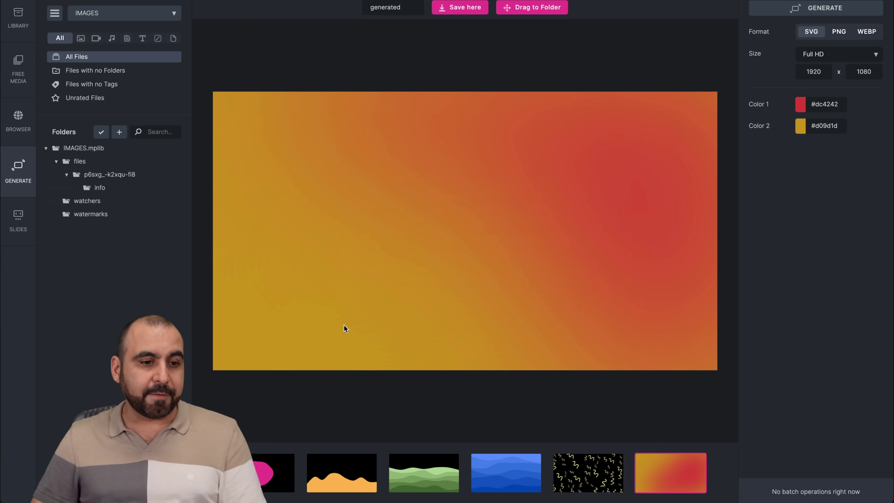
left_click(18, 216)
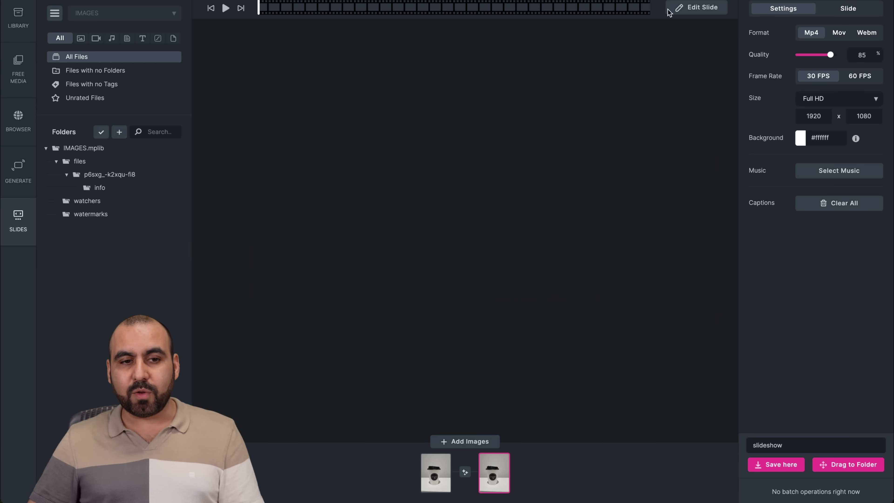
Preview the slideshow, then add the thumb and 2 images to make four slides
left_click(226, 8)
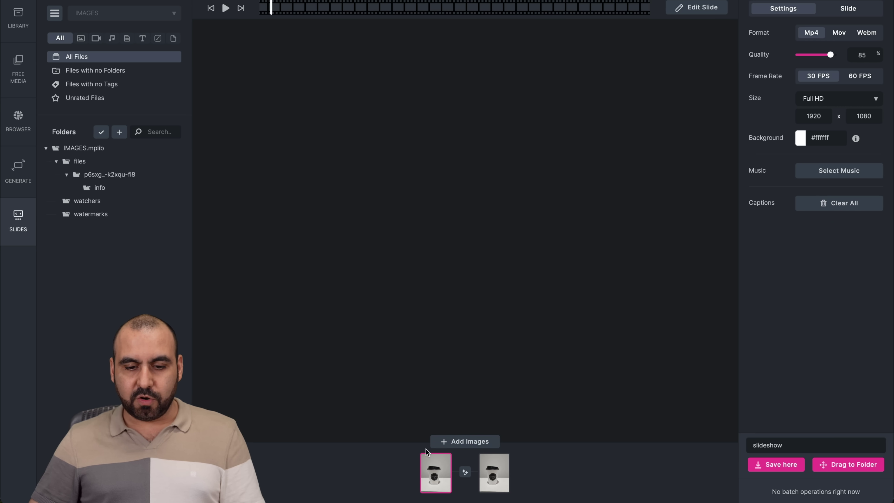
left_click(443, 462)
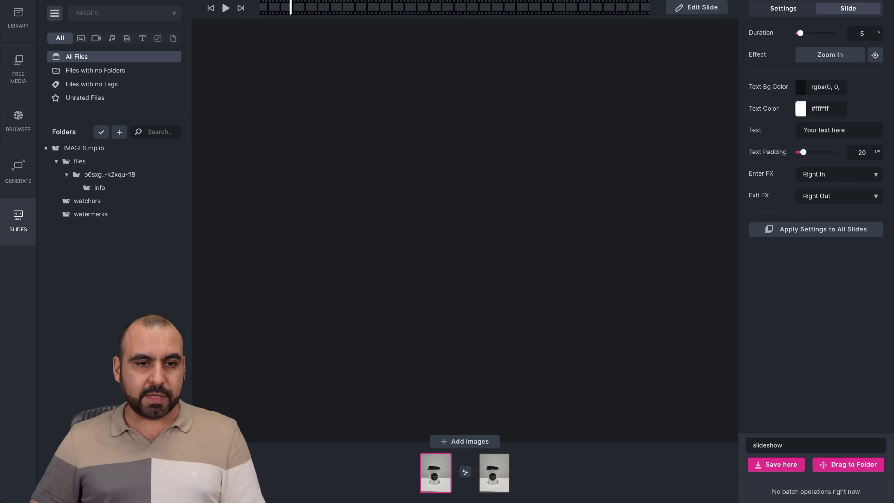
left_click(475, 443)
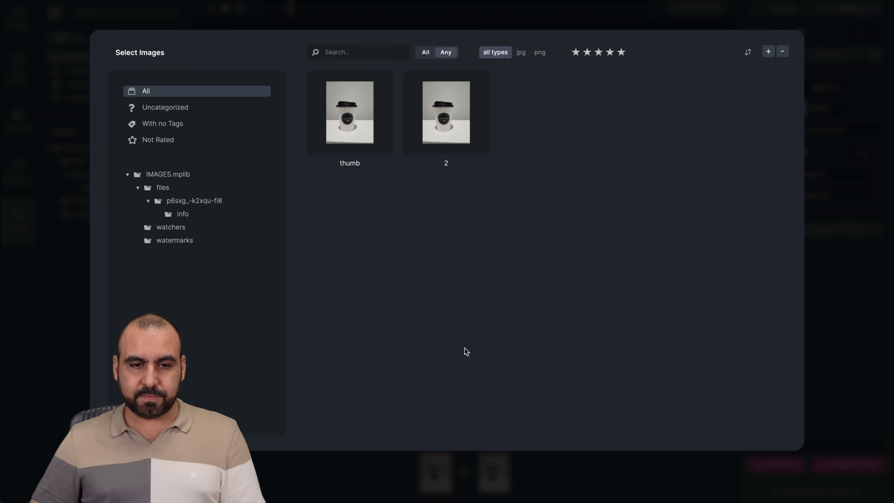
left_click(367, 122)
left_click(446, 112)
left_click(244, 56)
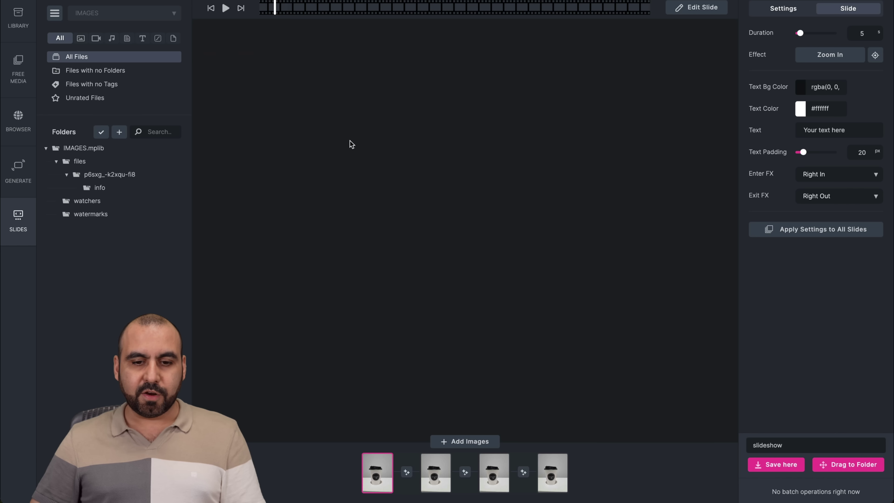
left_click(225, 8)
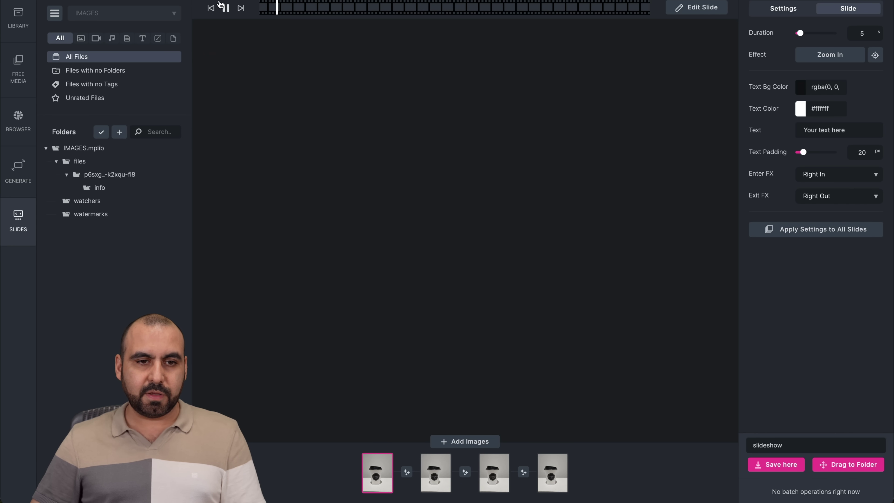
Toggle slide editing, play and pause the slideshow, and keep the Full HD output size
left_click(689, 8)
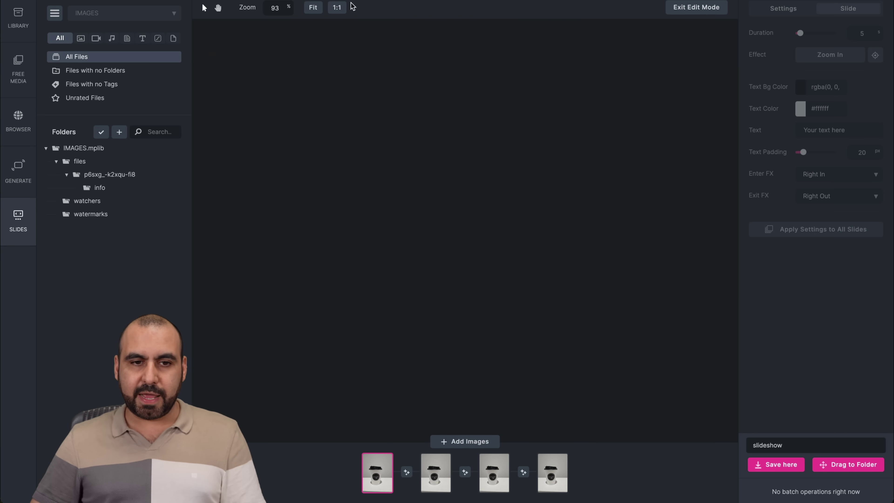
left_click(691, 8)
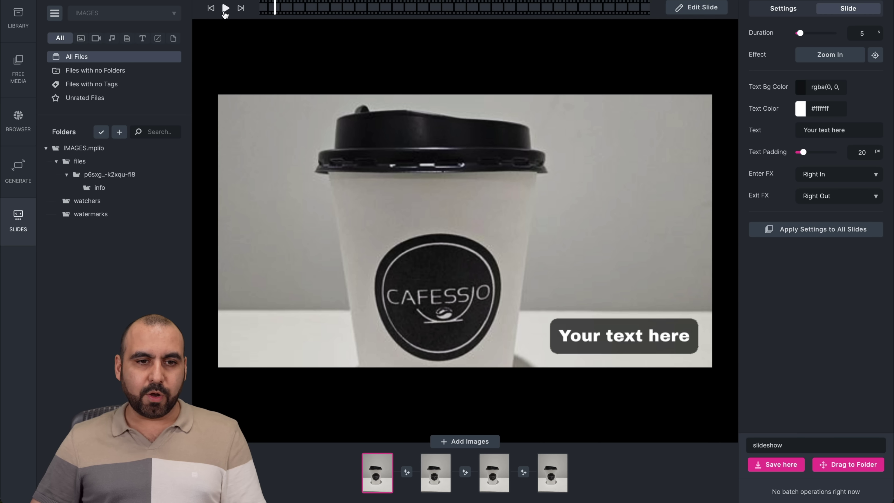
left_click(225, 9)
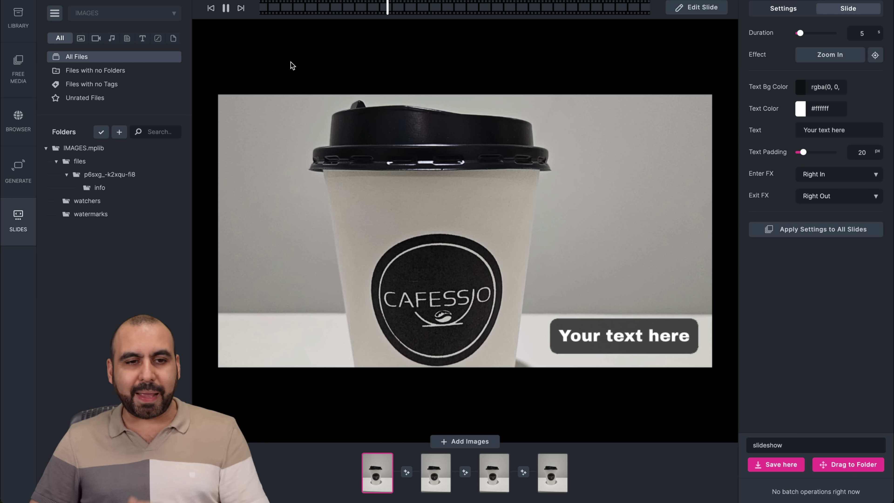
left_click(226, 8)
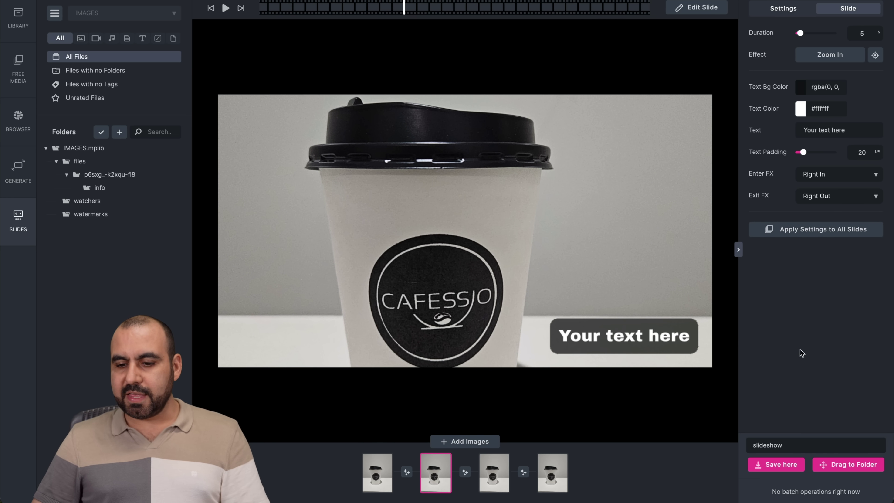
left_click(785, 10)
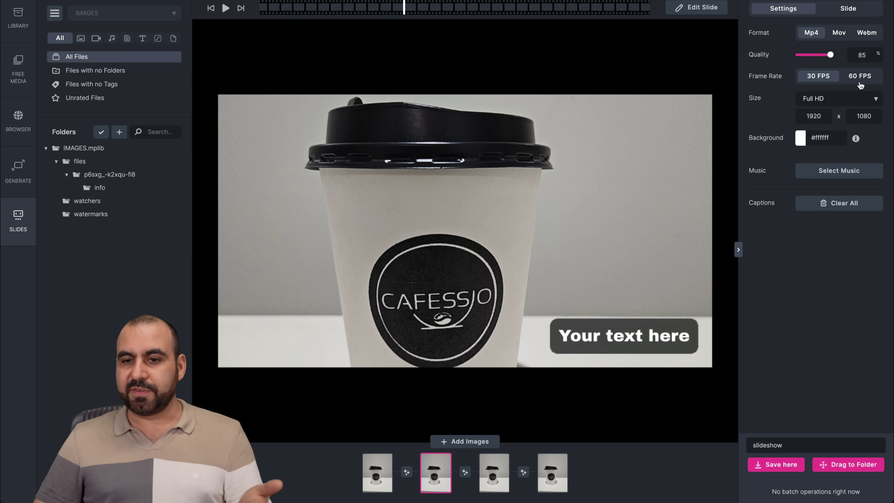
left_click(855, 103)
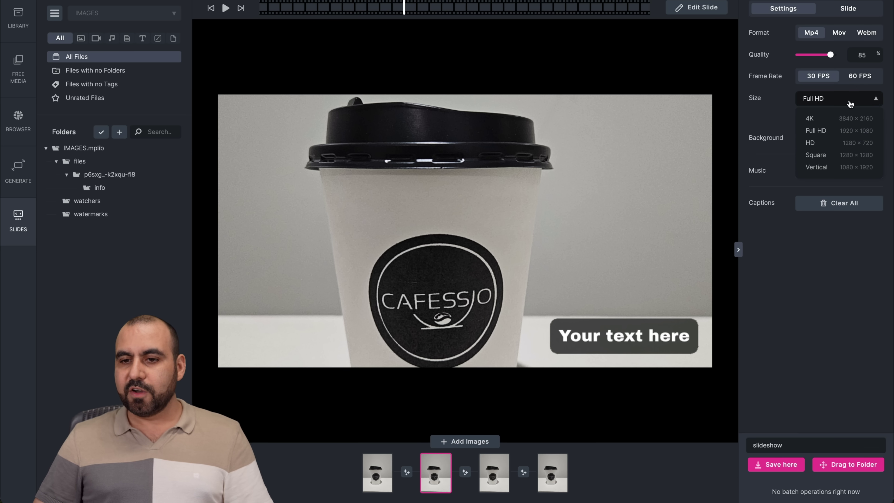
left_click(820, 131)
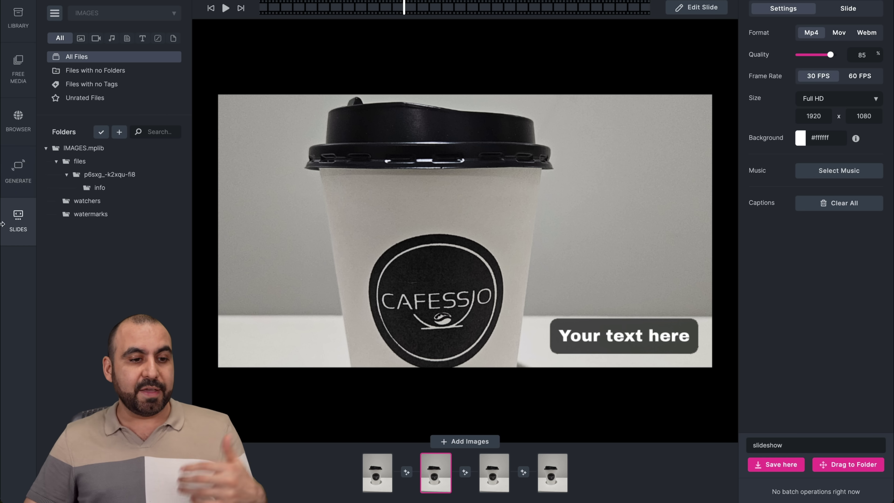
Return to the media library and open the Wask logo SVG for editing
left_click(28, 174)
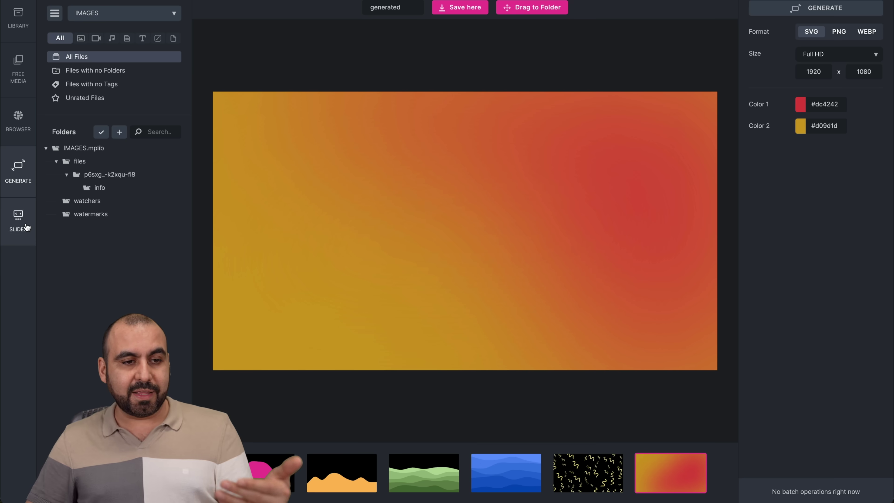
left_click(25, 227)
left_click(18, 17)
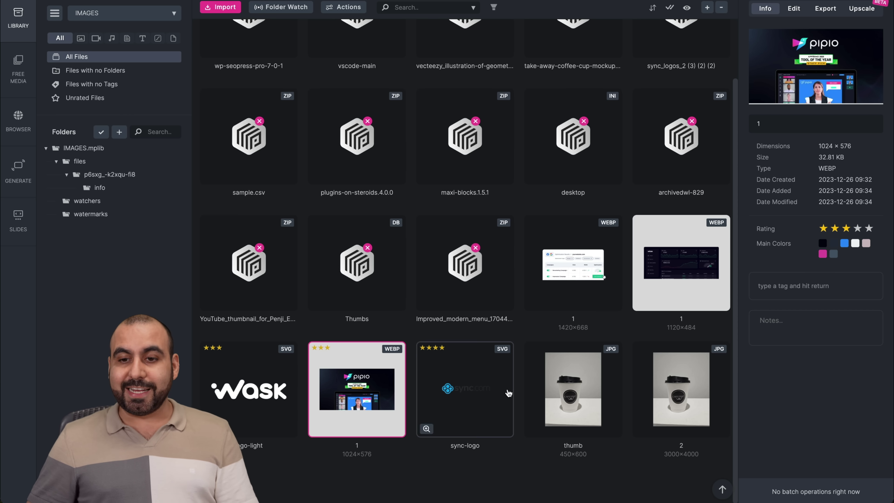
scroll(509, 393, "up", 2)
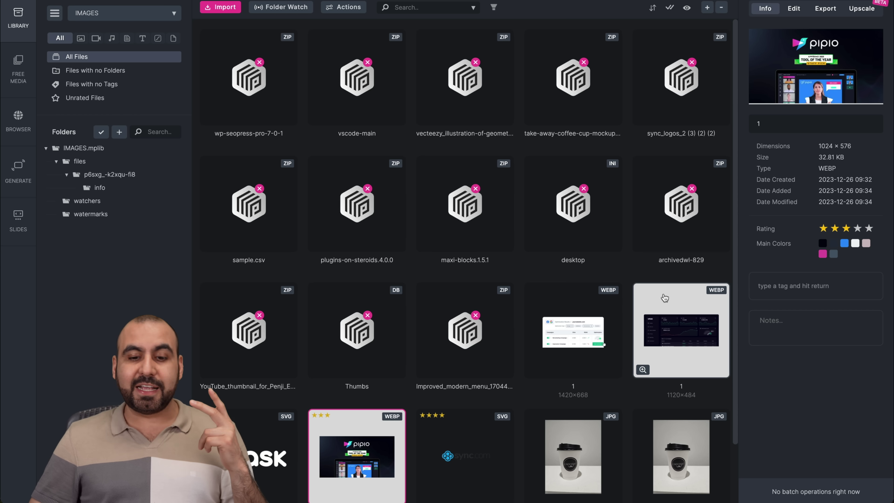
scroll(665, 298, "down", 2)
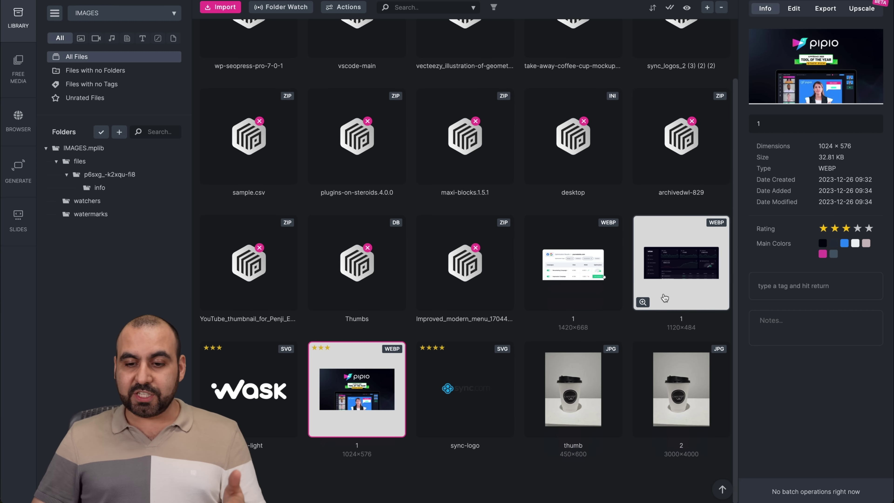
double_click(274, 392)
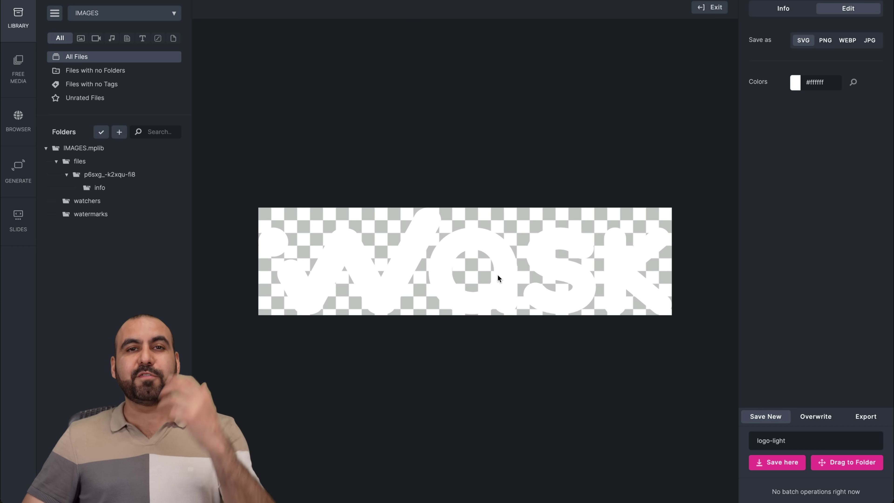
Recolour the Wask logo red (#f40707) on a black background, saving as JPG
left_click(796, 82)
left_click_drag(814, 135, 862, 99)
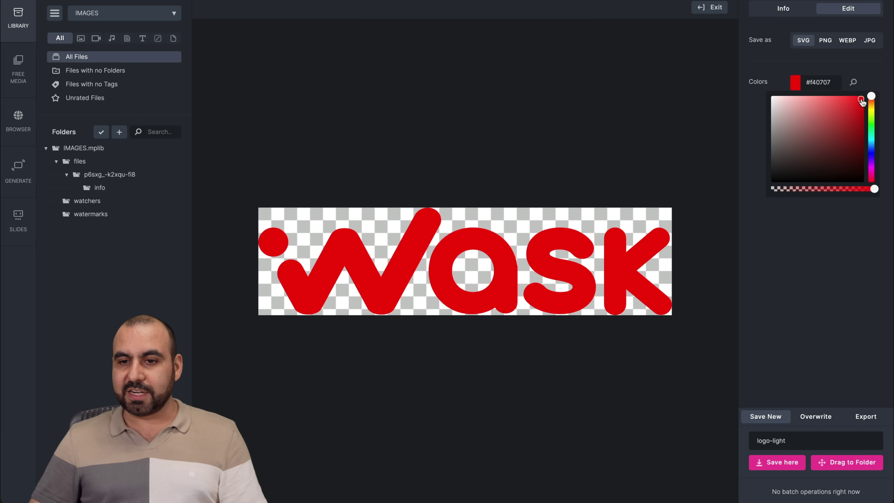
left_click(826, 41)
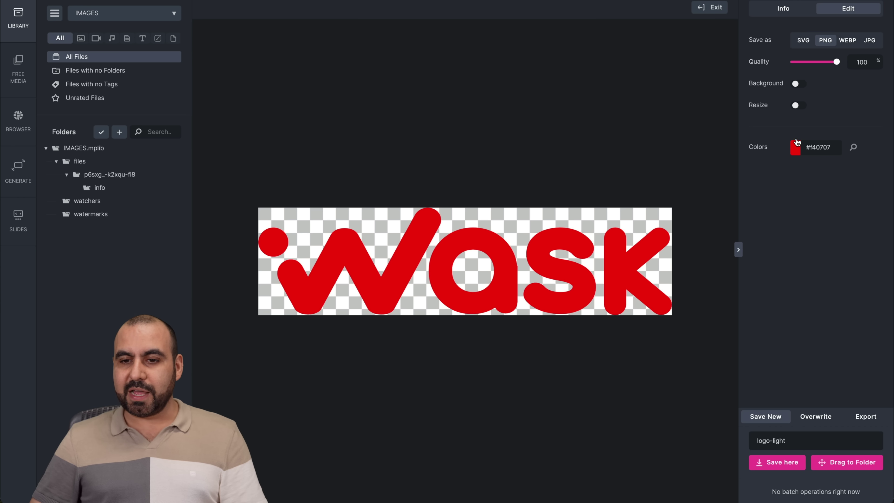
left_click(798, 84)
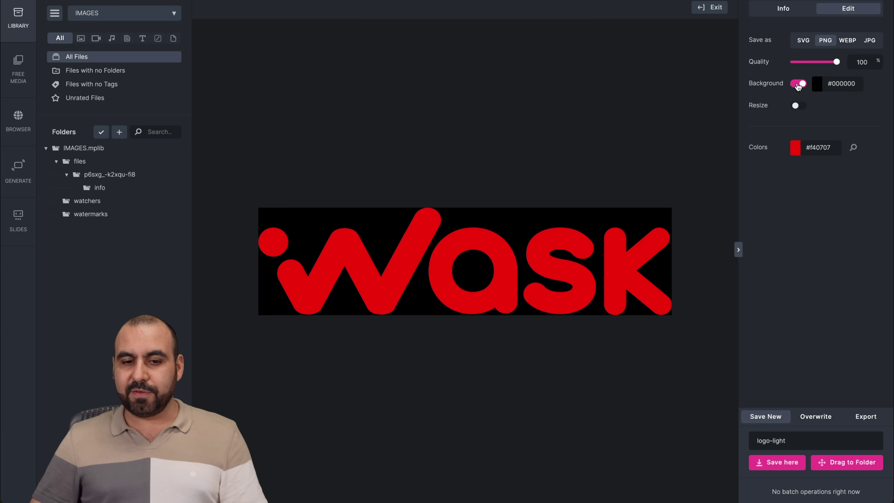
left_click(802, 108)
left_click(801, 109)
left_click(848, 41)
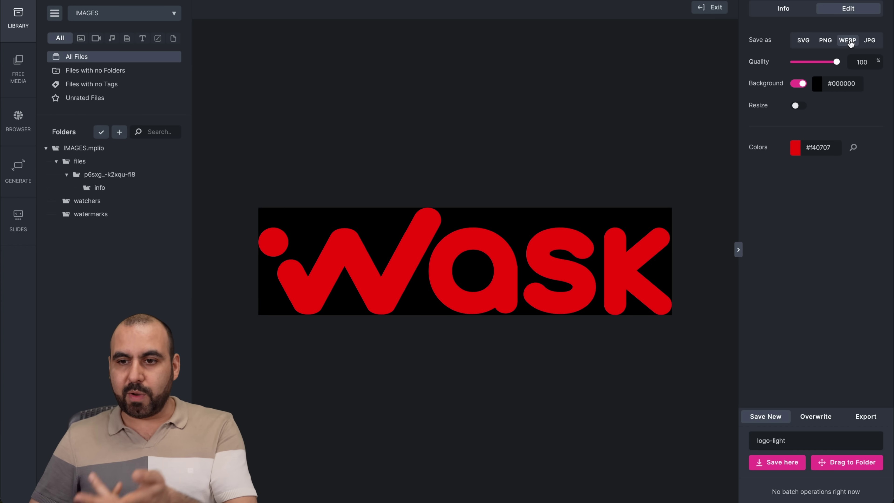
left_click(870, 41)
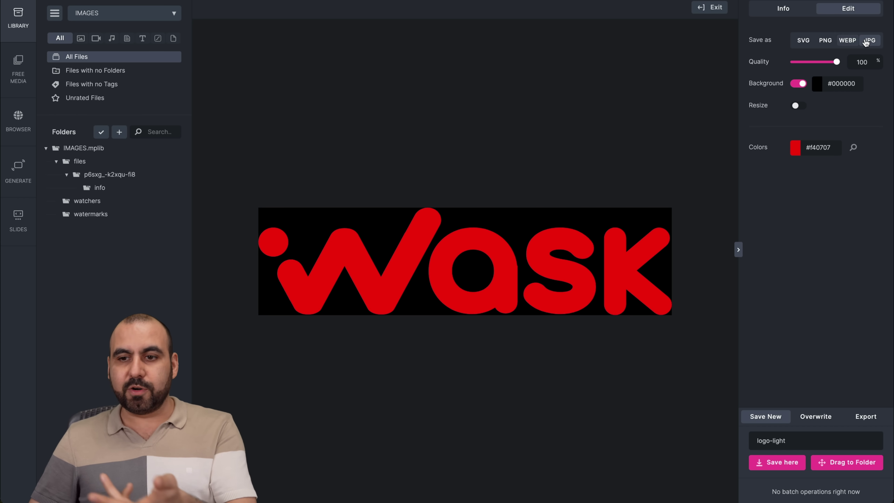
left_click(18, 11)
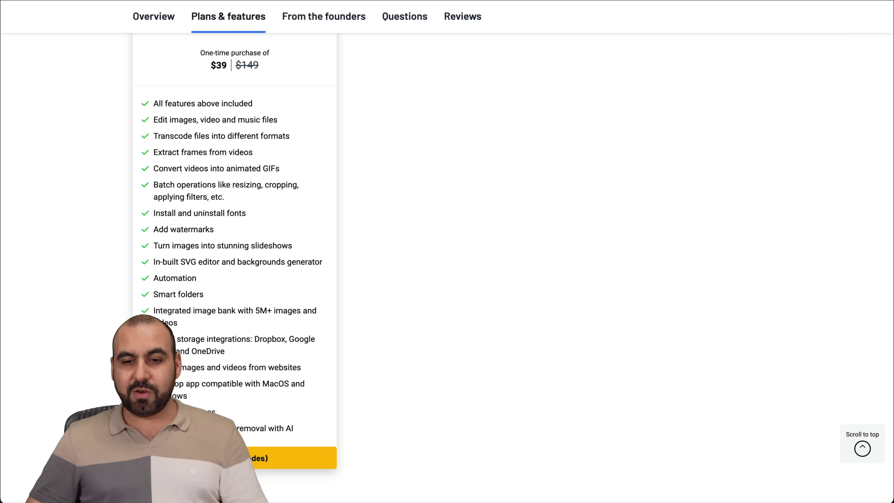
Scroll up the AppSumo page and highlight the $39 price and the 60-day money-back guarantee
scroll(578, 195, "up", 15)
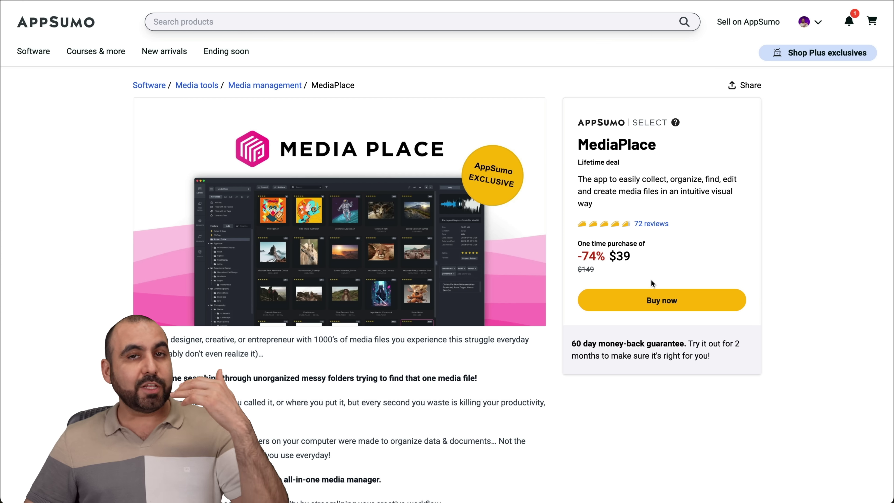
left_click_drag(616, 256, 674, 259)
left_click(674, 259)
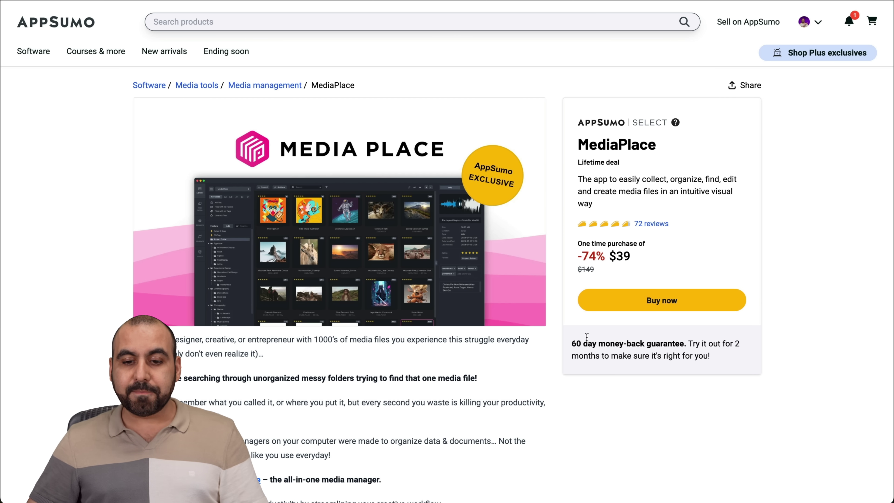
left_click_drag(571, 340, 700, 345)
left_click(693, 381)
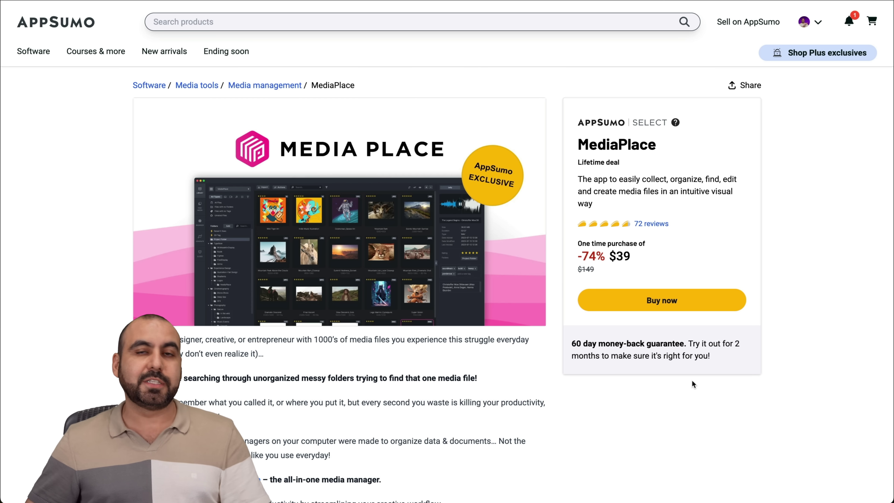